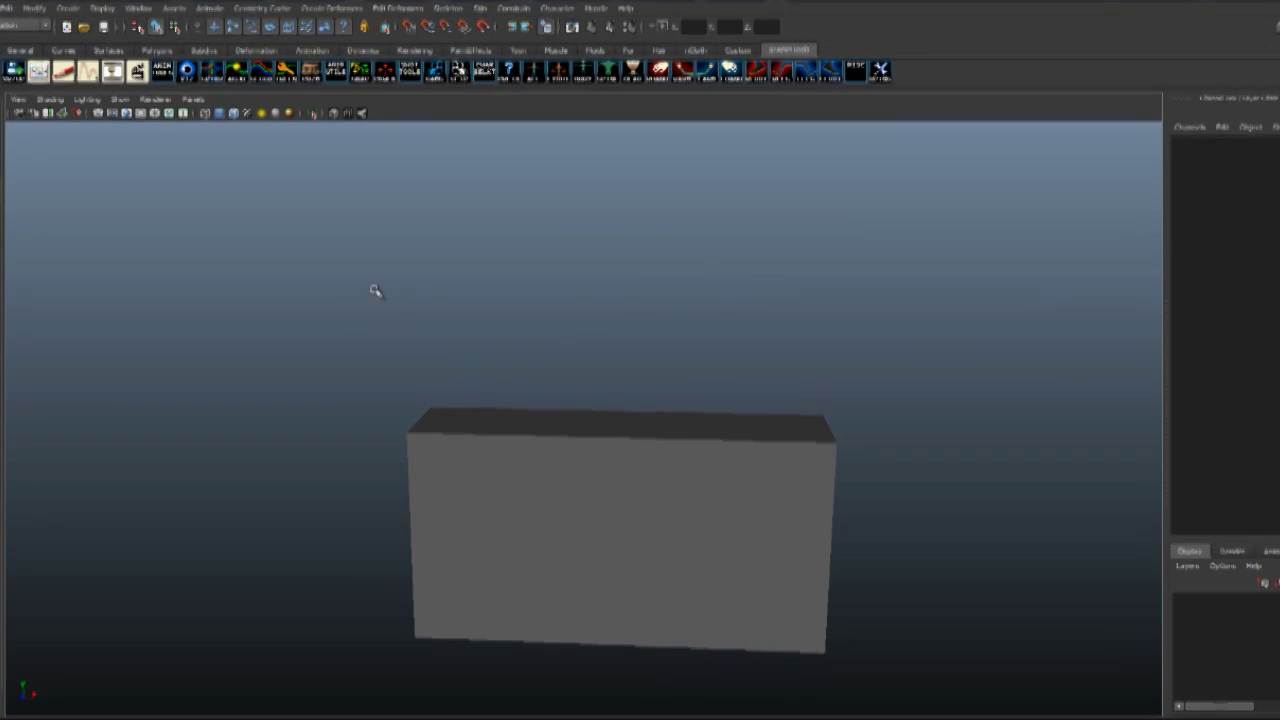
Draw an arched curve above the box in the front view, spanning its left and right top ends, and return to the perspective view
{"action": "left_click", "coordinate": [72, 9]}
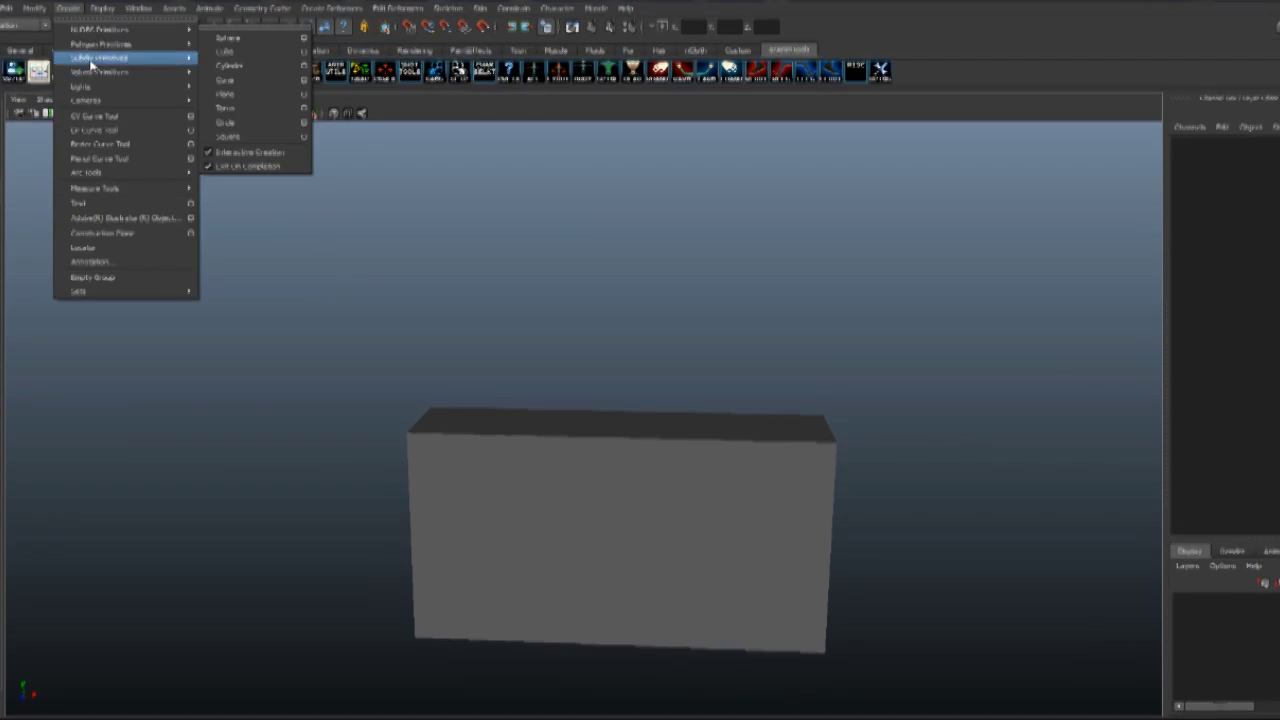
{"action": "left_click", "coordinate": [107, 125]}
{"action": "key", "text": "space"}
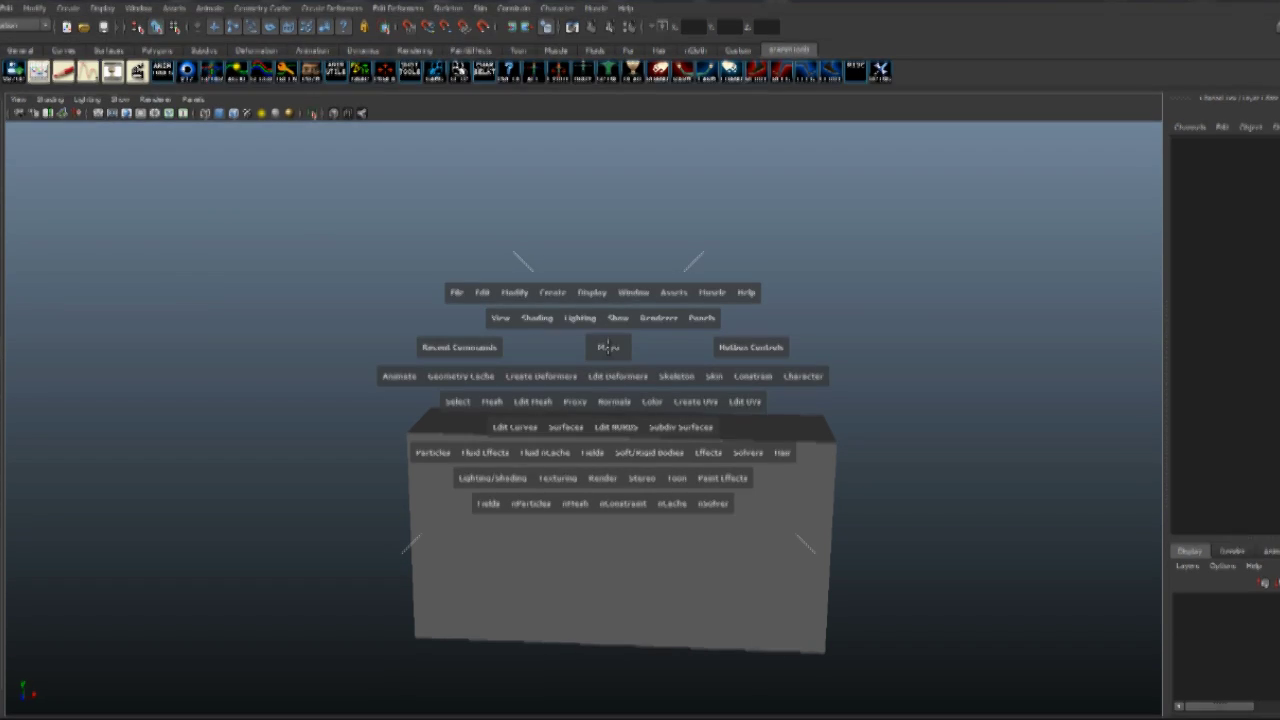
{"action": "left_click_drag", "start_coordinate": [608, 347], "coordinate": [613, 378]}
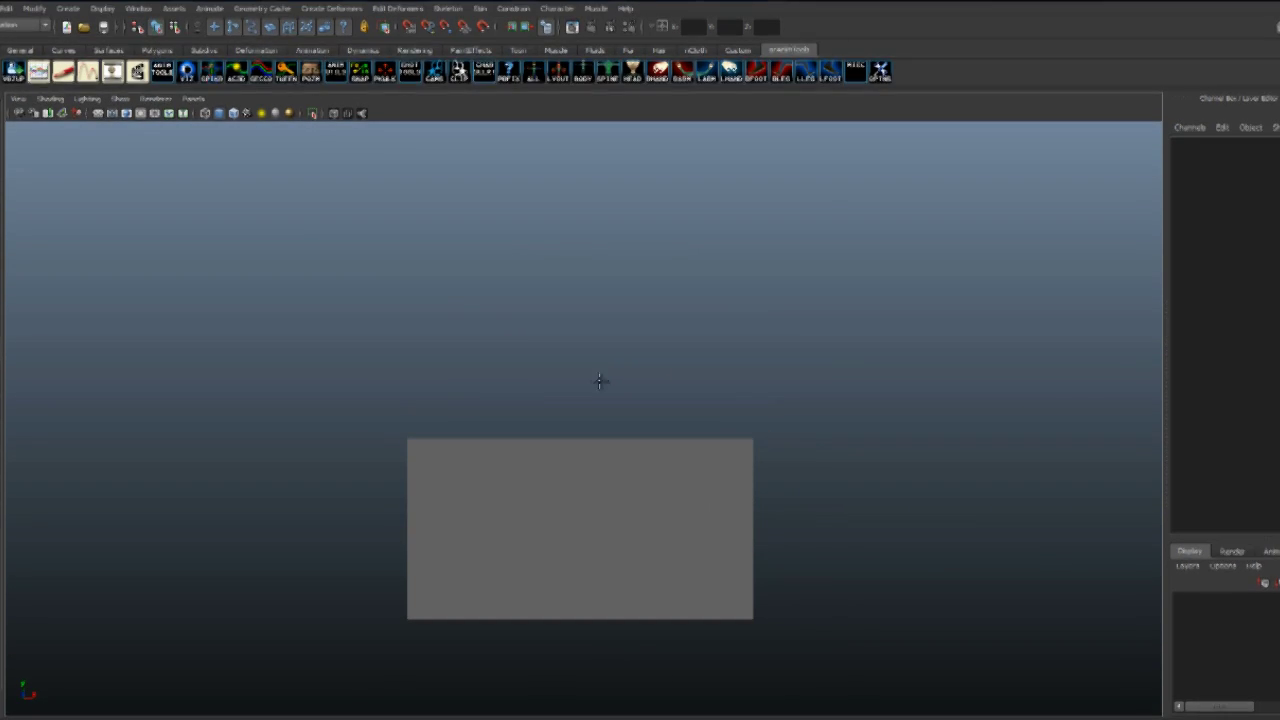
{"action": "left_click", "coordinate": [414, 446]}
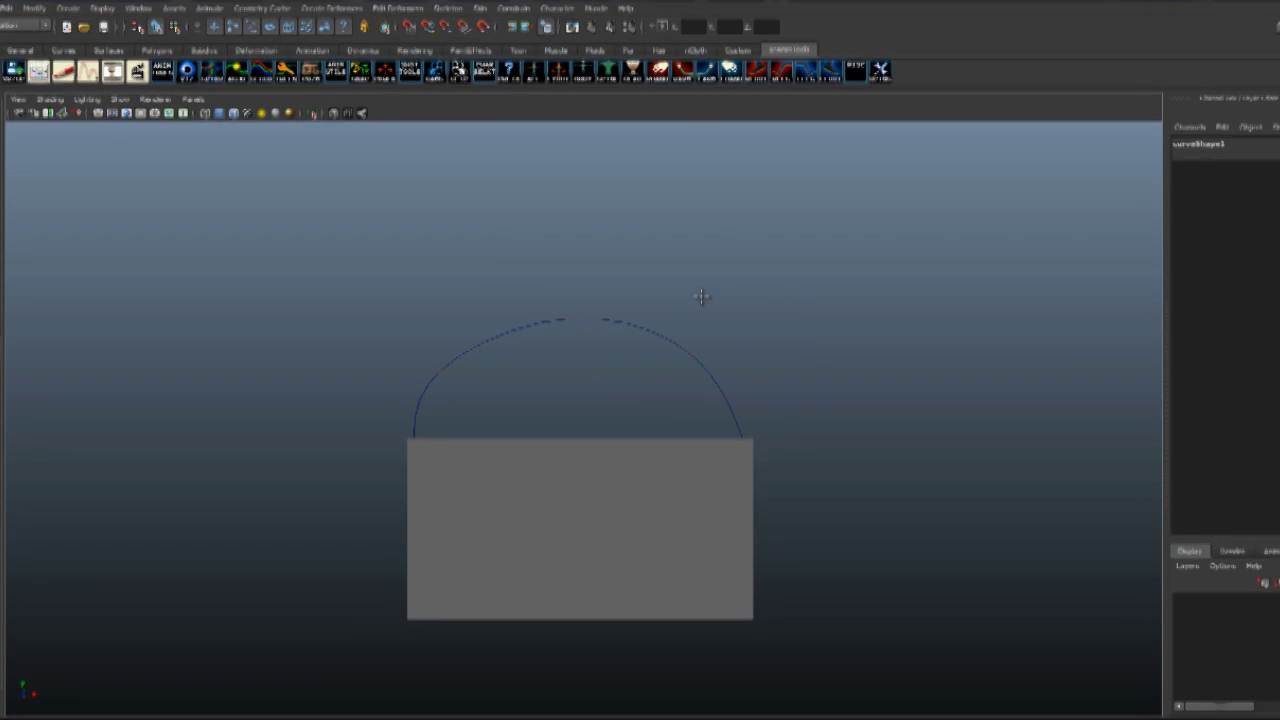
{"action": "key", "text": "Return"}
{"action": "key", "text": "space"}
{"action": "left_click_drag", "start_coordinate": [702, 300], "coordinate": [697, 281]}
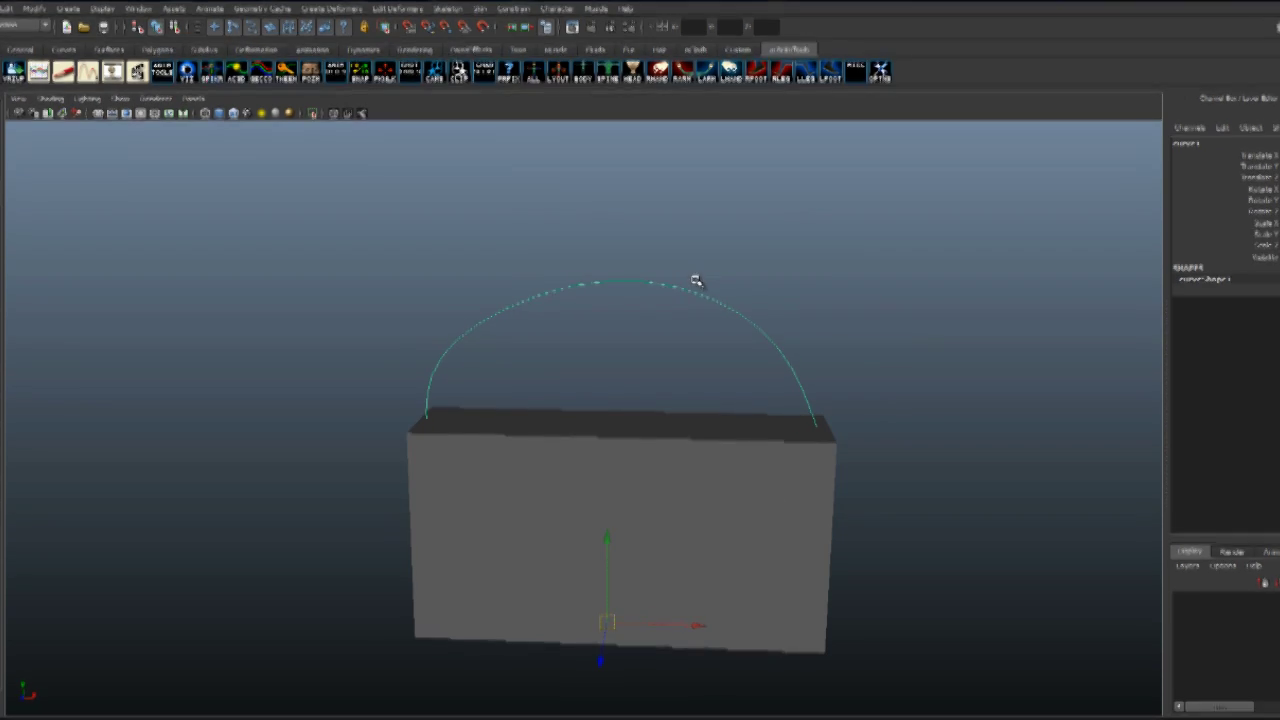
Round the arch by moving the control vertices of its left and right shoulders inward and upward
{"action": "left_click", "coordinate": [677, 374]}
{"action": "left_click", "coordinate": [666, 280]}
{"action": "right_click", "coordinate": [660, 281]}
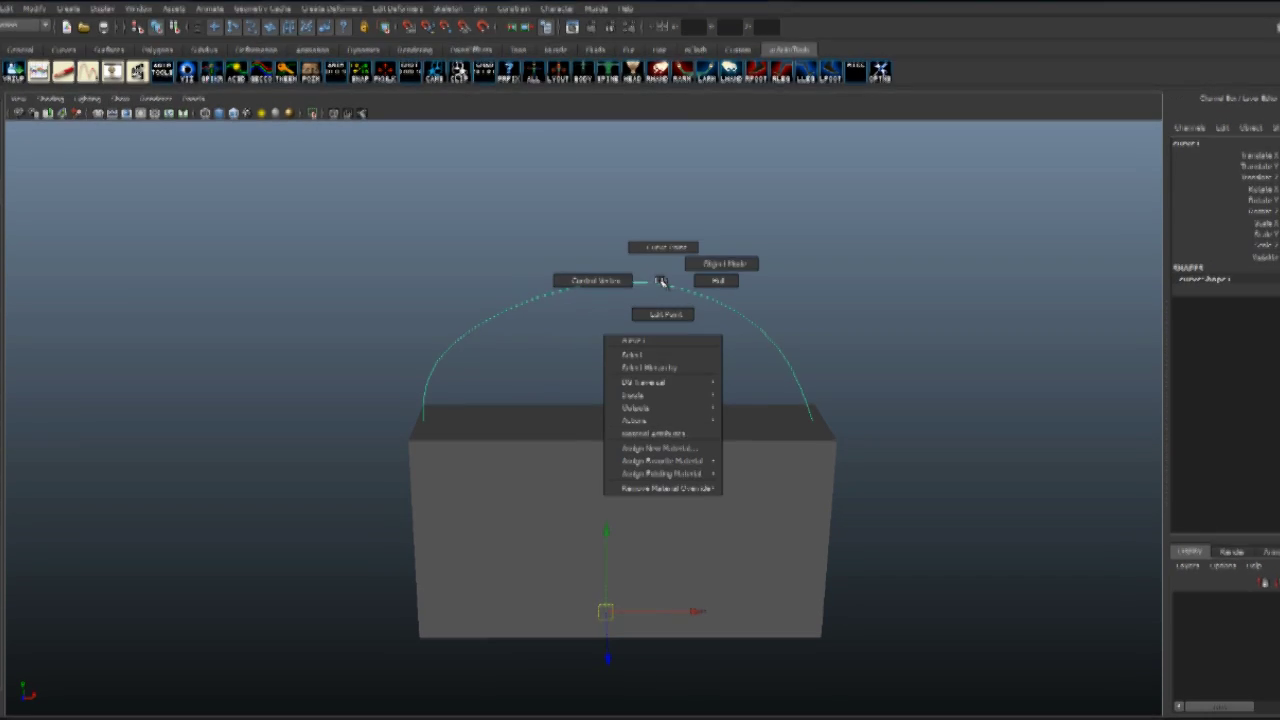
{"action": "right_click_drag", "start_coordinate": [660, 281], "coordinate": [588, 281]}
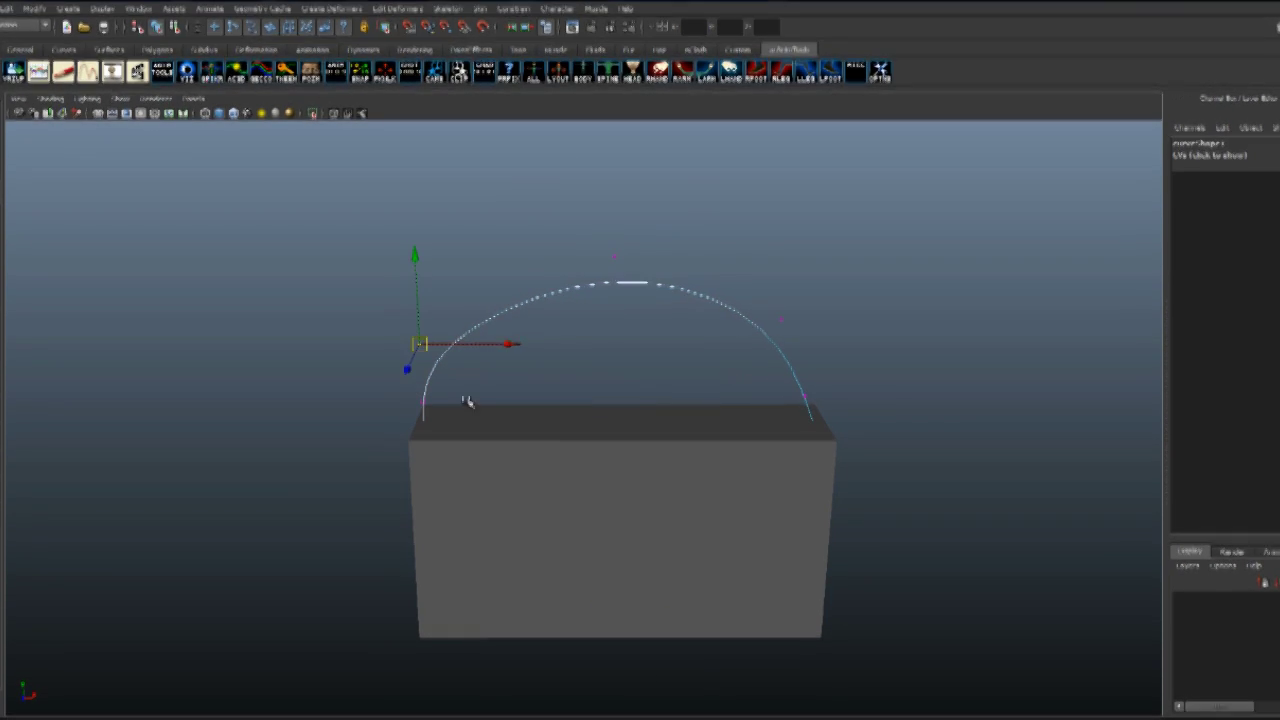
{"action": "middle_click_drag", "start_coordinate": [467, 401], "coordinate": [504, 358]}
{"action": "left_click_drag", "start_coordinate": [785, 313], "coordinate": [757, 349]}
{"action": "middle_click_drag", "start_coordinate": [749, 360], "coordinate": [736, 340]}
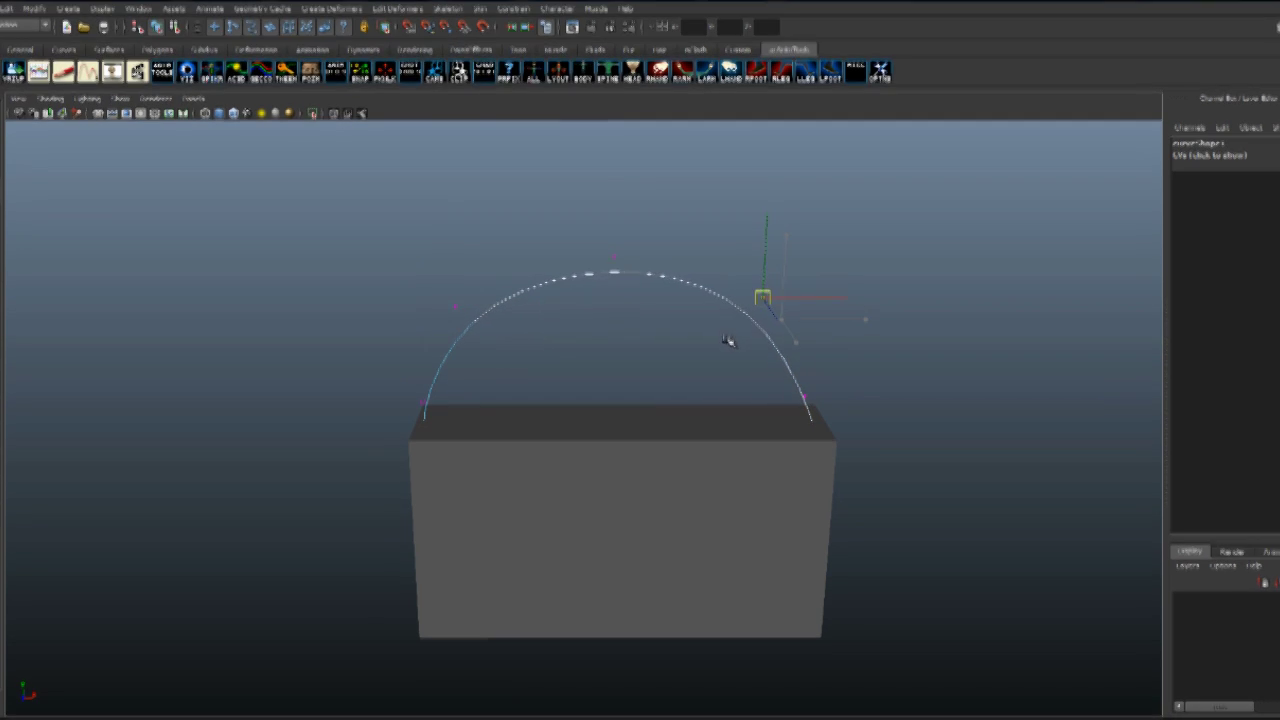
{"action": "left_click", "coordinate": [728, 340]}
Create a small NURBS circle beside the left side of the box
{"action": "right_click_drag", "start_coordinate": [697, 388], "coordinate": [650, 284], "text": "alt"}
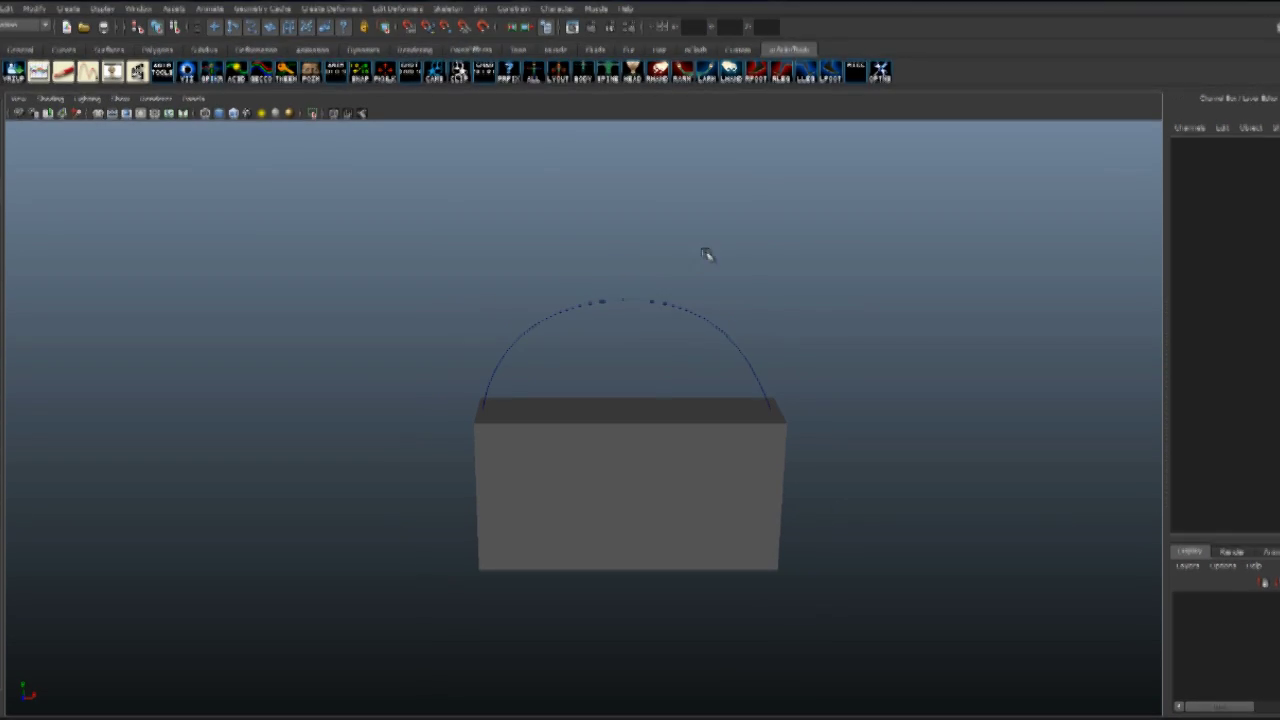
{"action": "left_click", "coordinate": [68, 9]}
{"action": "mouse_move", "coordinate": [90, 30]}
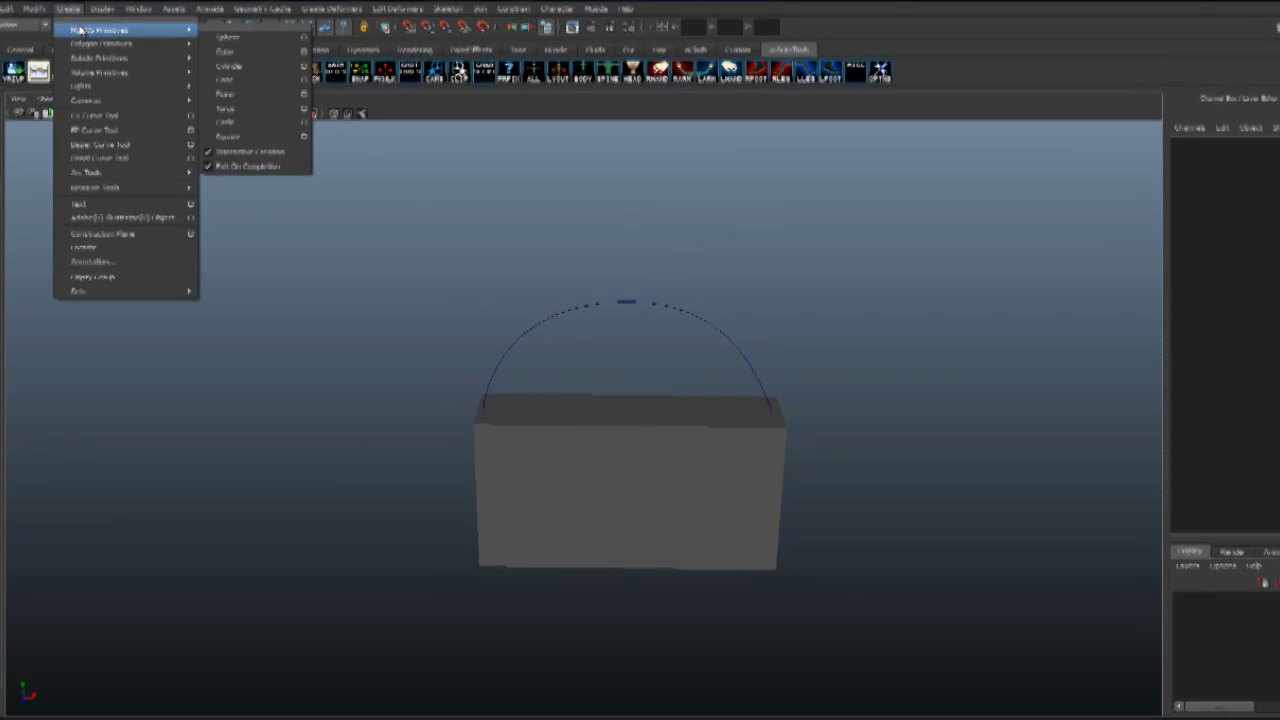
{"action": "left_click", "coordinate": [252, 122]}
{"action": "left_click_drag", "start_coordinate": [392, 532], "coordinate": [401, 543]}
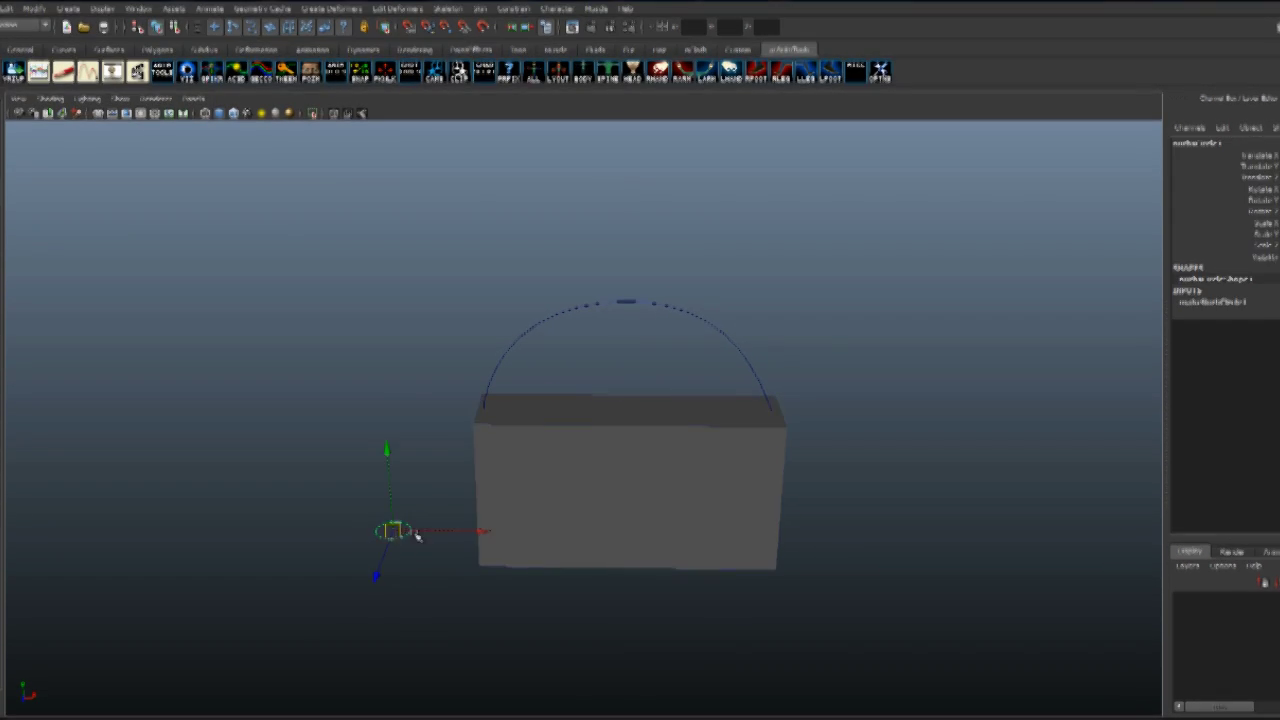
Scale the NURBS circle into a narrow oval to serve as the handle's profile
{"action": "left_click_drag", "start_coordinate": [528, 508], "coordinate": [455, 476], "text": "alt"}
{"action": "key", "text": "r"}
{"action": "left_click_drag", "start_coordinate": [368, 565], "coordinate": [371, 560]}
{"action": "left_click", "coordinate": [417, 445]}
{"action": "left_click_drag", "start_coordinate": [411, 457], "coordinate": [417, 449], "text": "alt"}
{"action": "middle_click_drag", "start_coordinate": [417, 449], "coordinate": [437, 460], "text": "alt"}
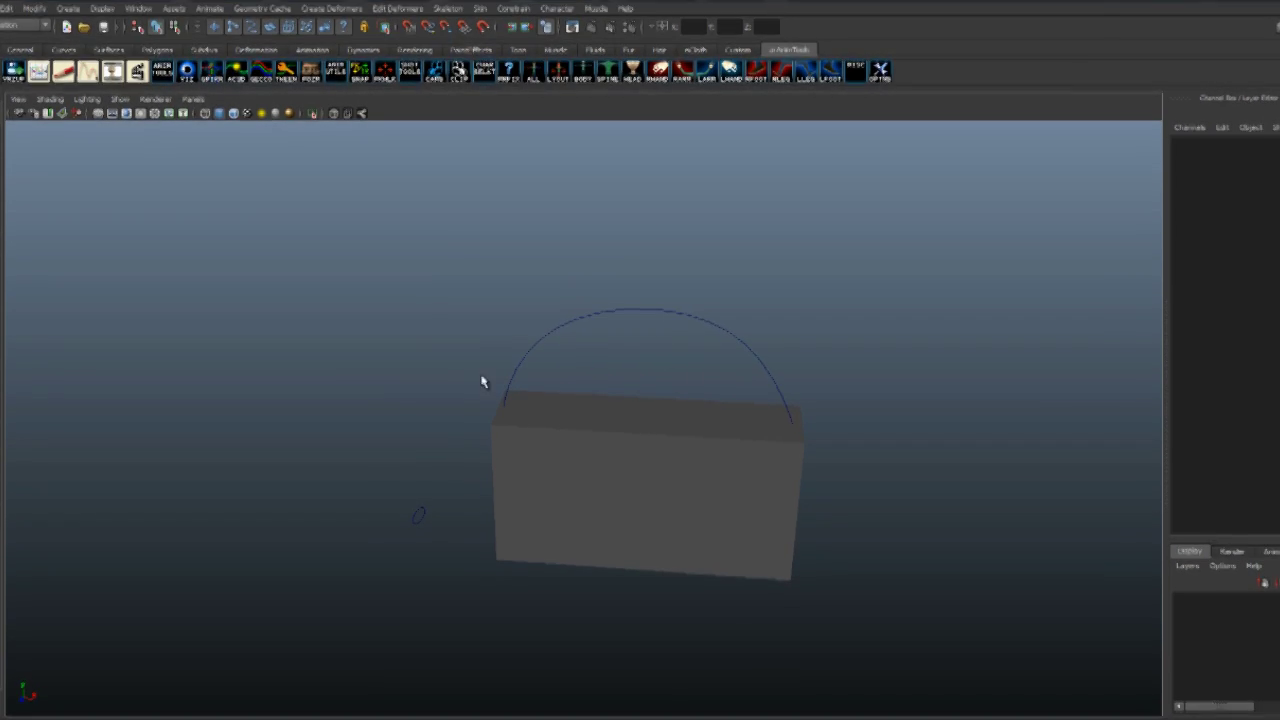
Extrude the oval along the arch with reset options: Tube style, result position At path, pivot Component, orientation Profile normal
{"action": "left_click_drag", "start_coordinate": [437, 480], "coordinate": [397, 540]}
{"action": "left_click_drag", "start_coordinate": [566, 277], "coordinate": [572, 343], "text": "shift"}
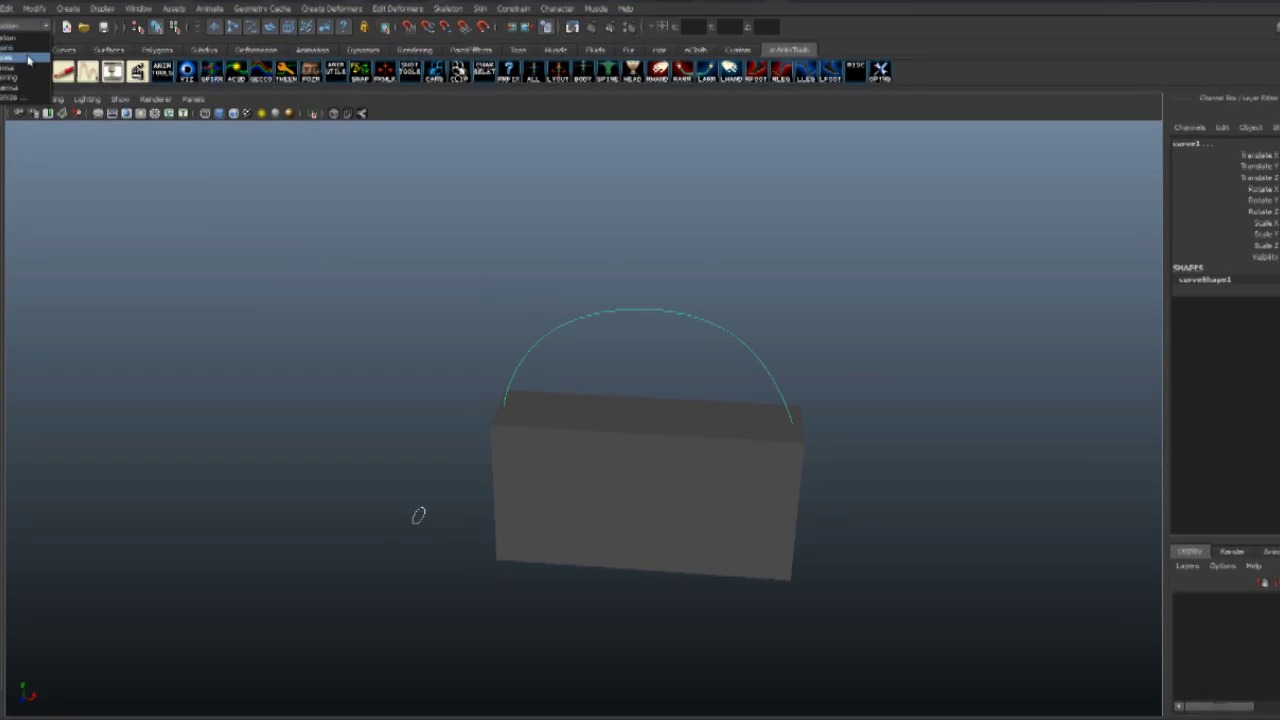
{"action": "left_click", "coordinate": [261, 8]}
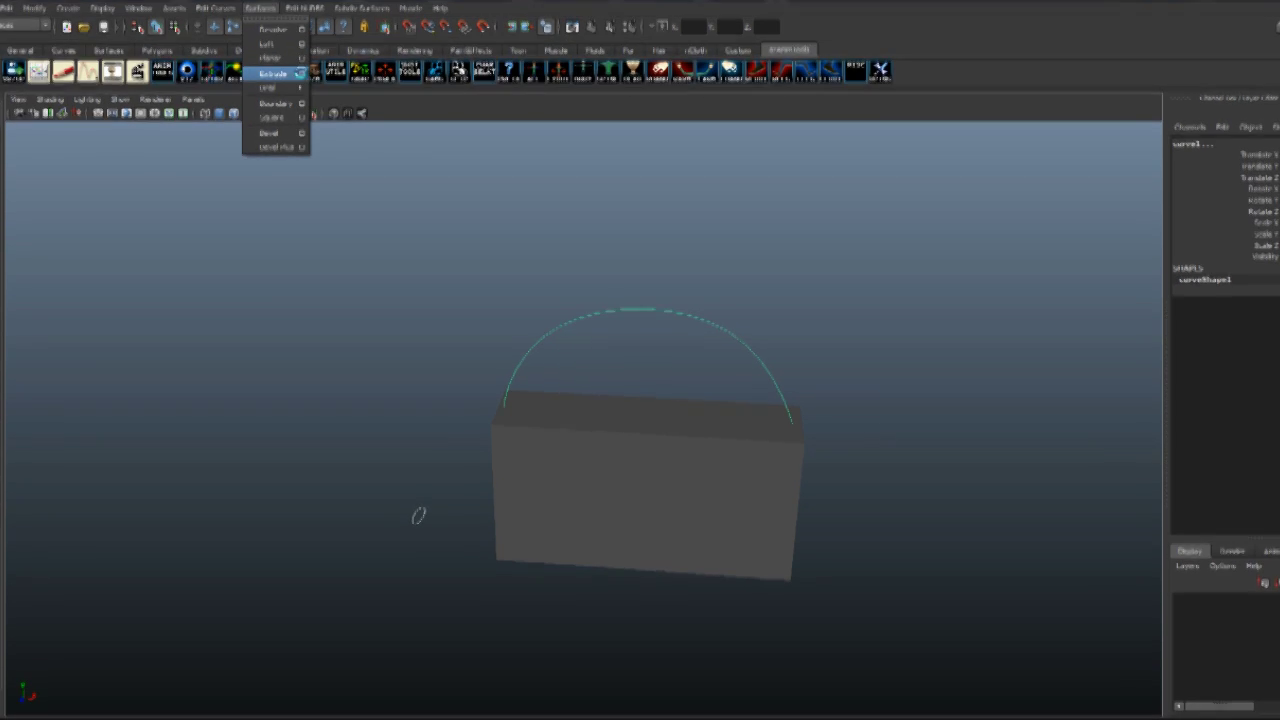
{"action": "left_click", "coordinate": [302, 73]}
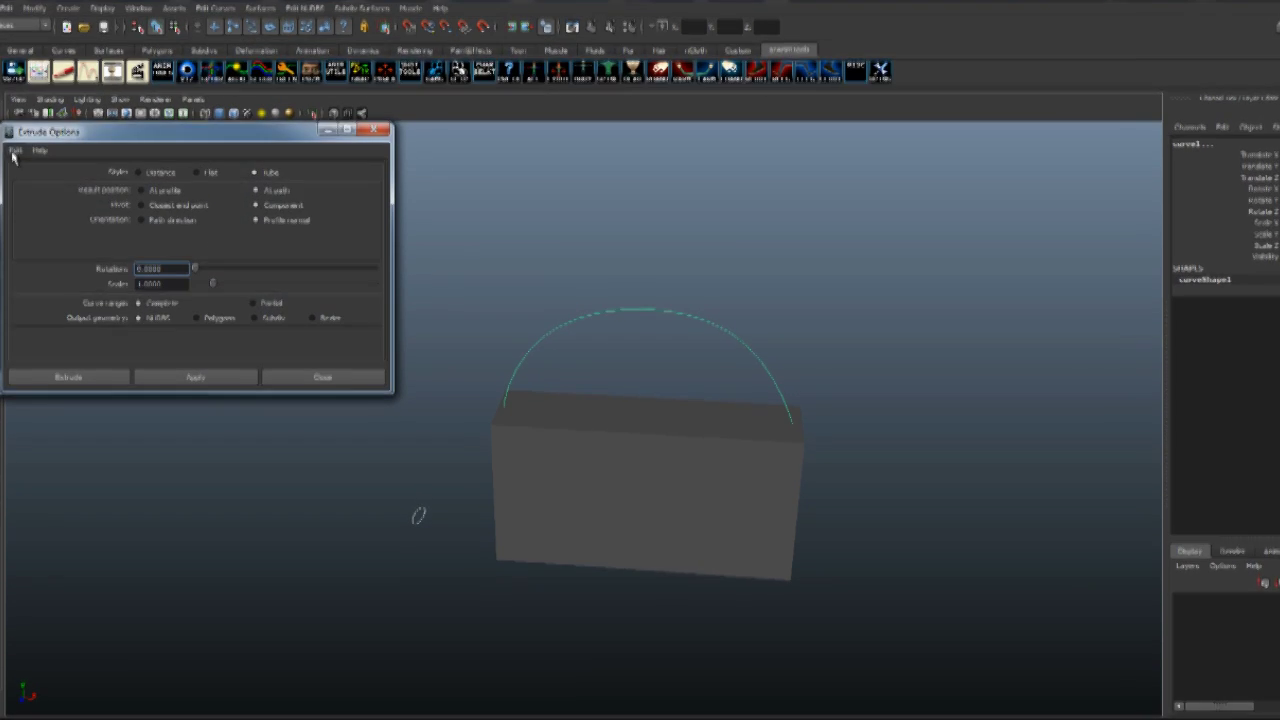
{"action": "left_click", "coordinate": [15, 149]}
{"action": "left_click", "coordinate": [30, 176]}
{"action": "left_click", "coordinate": [275, 190]}
{"action": "left_click", "coordinate": [276, 206]}
{"action": "left_click", "coordinate": [243, 376]}
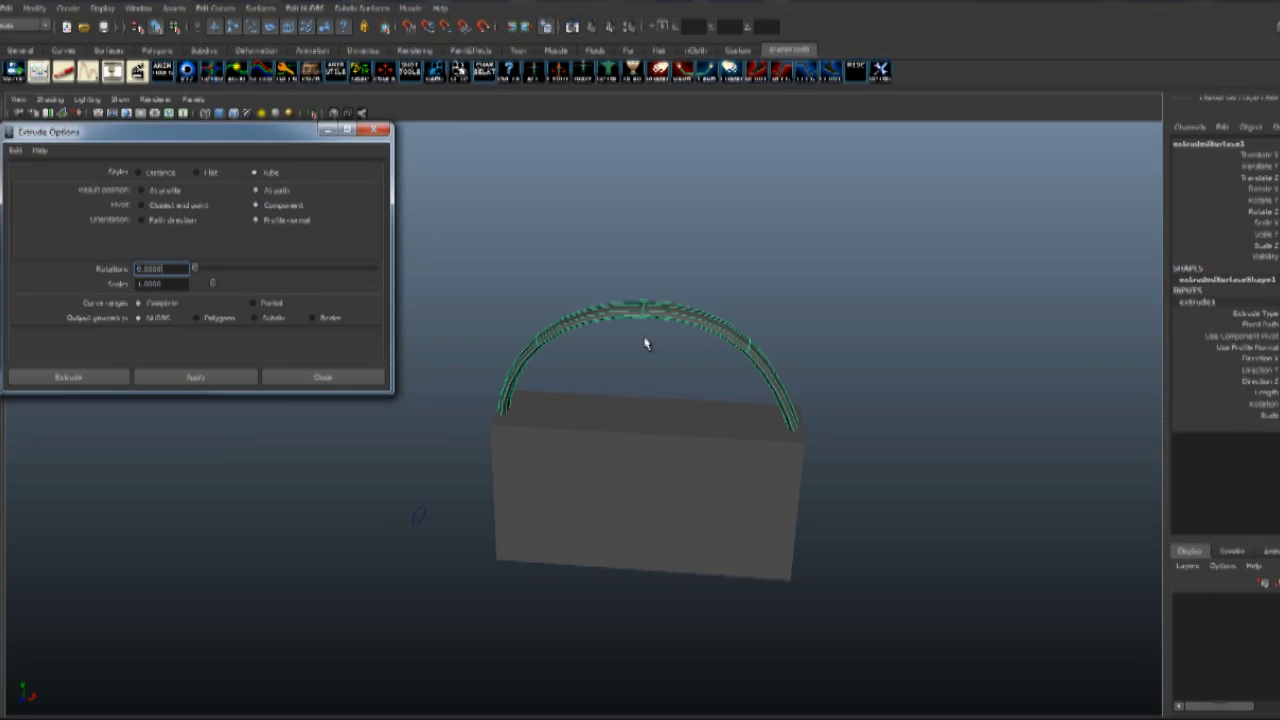
{"action": "left_click", "coordinate": [358, 380]}
{"action": "left_click", "coordinate": [391, 423]}
Scale the profile circle along Z and X to adjust the thickness of the extruded handle
{"action": "left_click", "coordinate": [420, 472]}
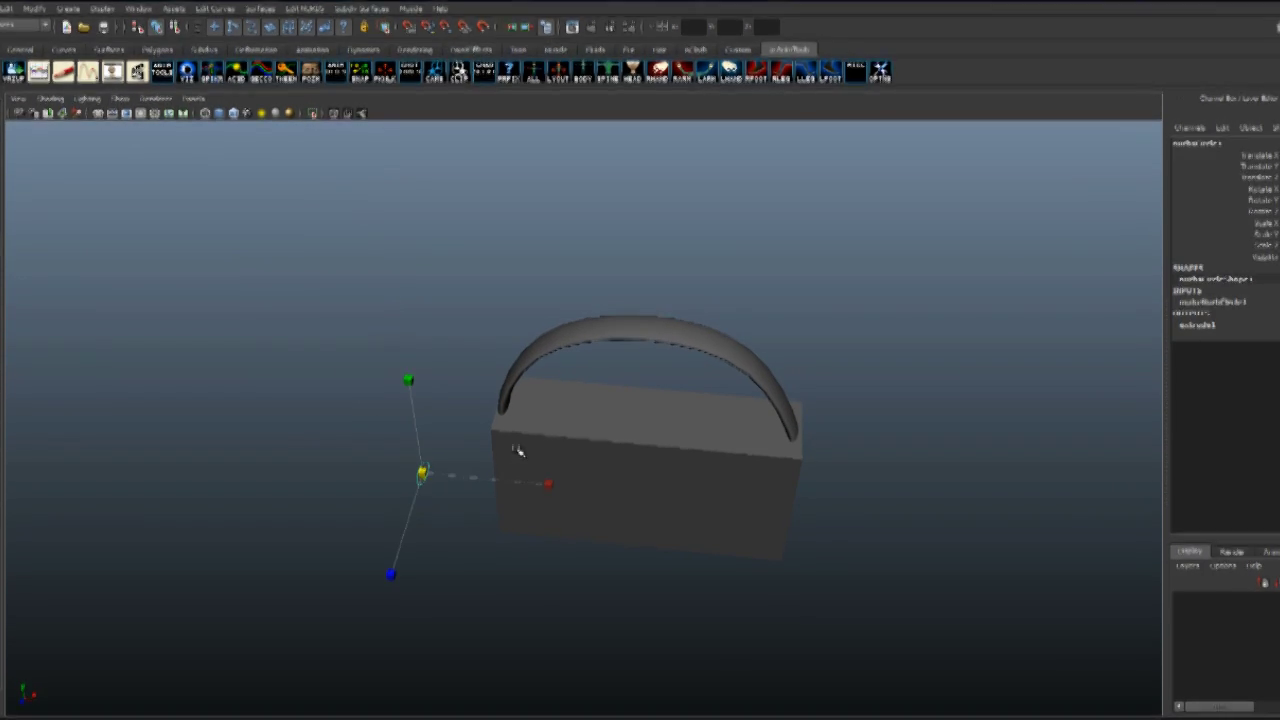
{"action": "left_click_drag", "start_coordinate": [518, 451], "coordinate": [412, 533], "text": "alt"}
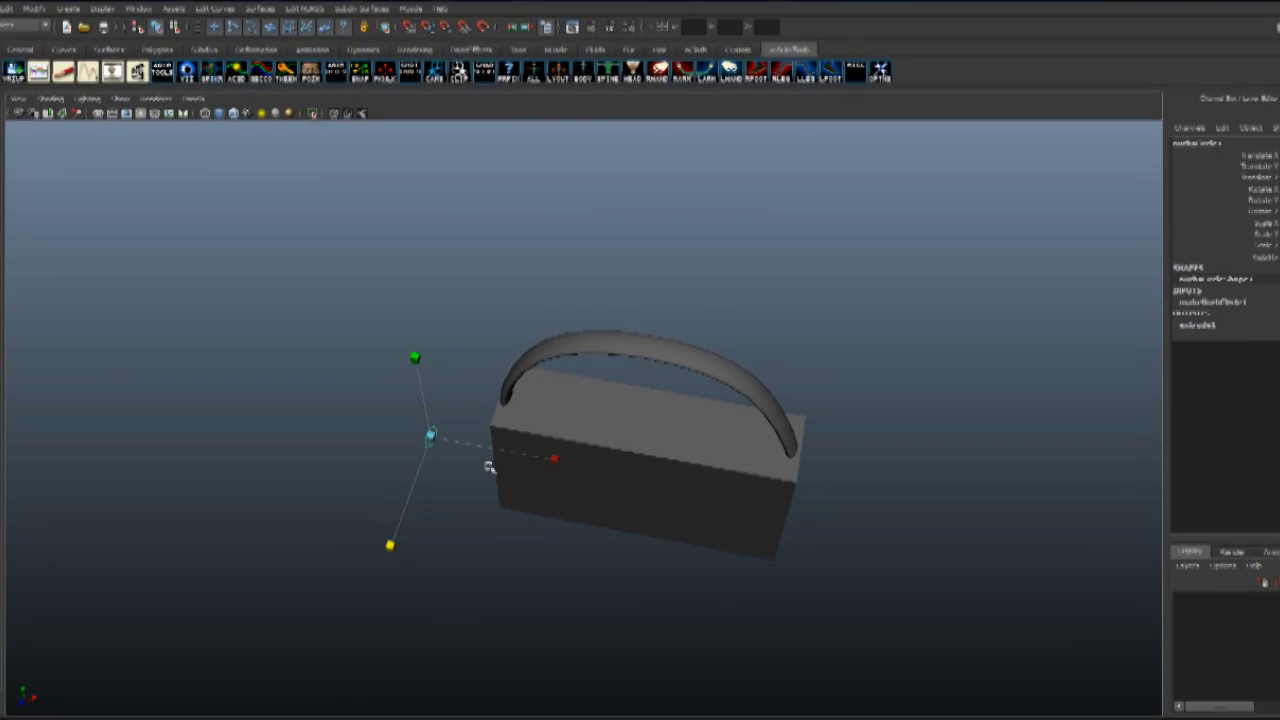
{"action": "left_click_drag", "start_coordinate": [555, 463], "coordinate": [481, 419]}
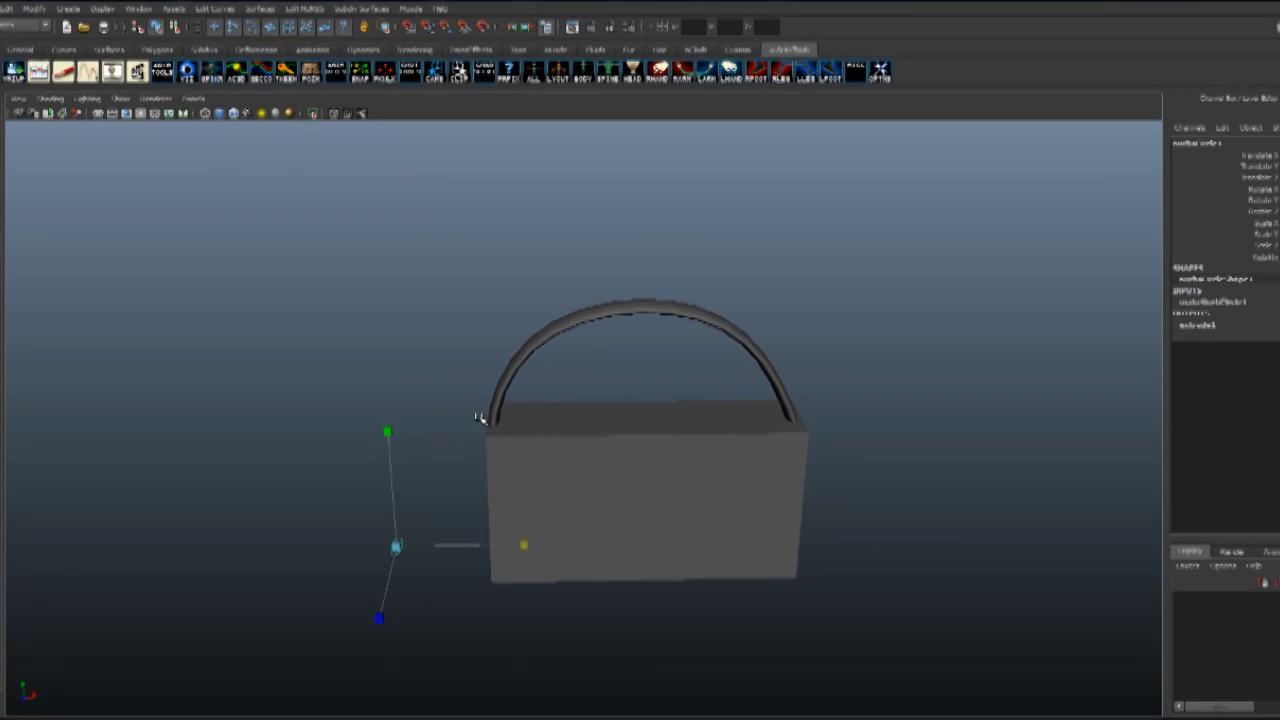
Open the Outliner and hide the extruded handle surface
{"action": "key", "text": "o"}
{"action": "left_click", "coordinate": [438, 354]}
{"action": "left_click_drag", "start_coordinate": [429, 371], "coordinate": [410, 371], "text": "alt"}
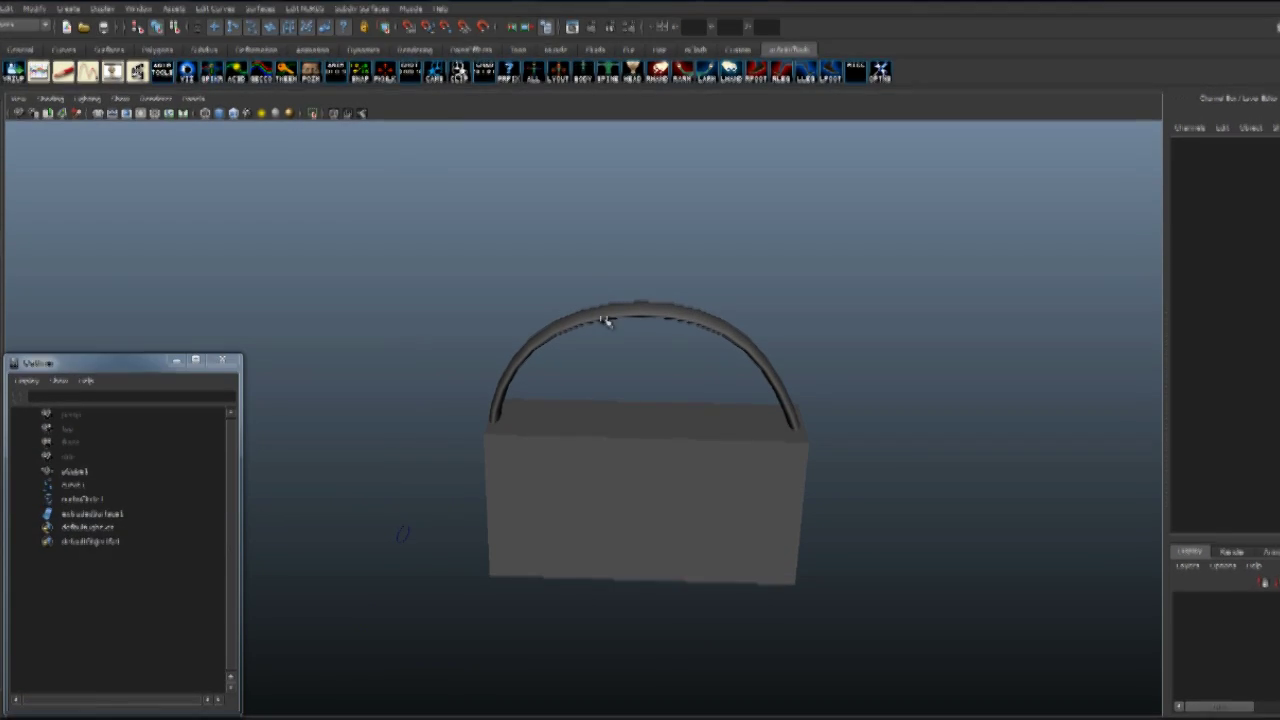
{"action": "left_click", "coordinate": [606, 319]}
{"action": "left_click_drag", "start_coordinate": [598, 366], "coordinate": [578, 377], "text": "alt"}
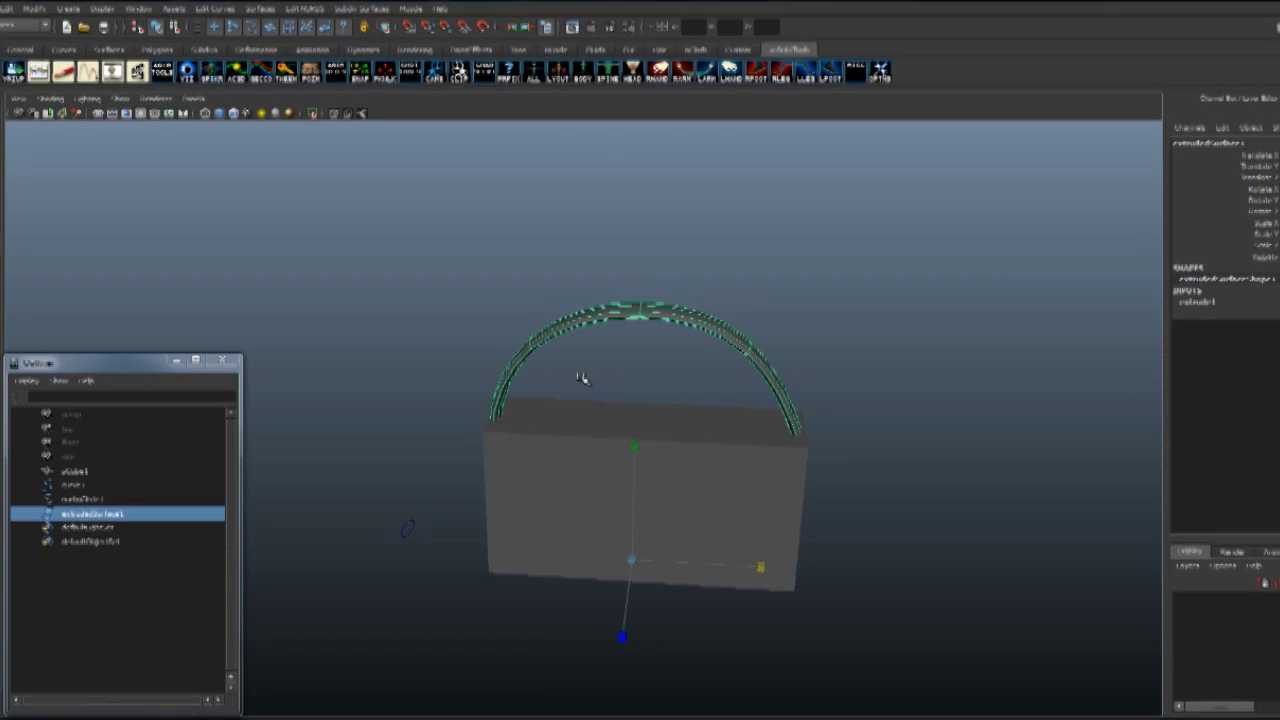
{"action": "key", "text": "ctrl+h"}
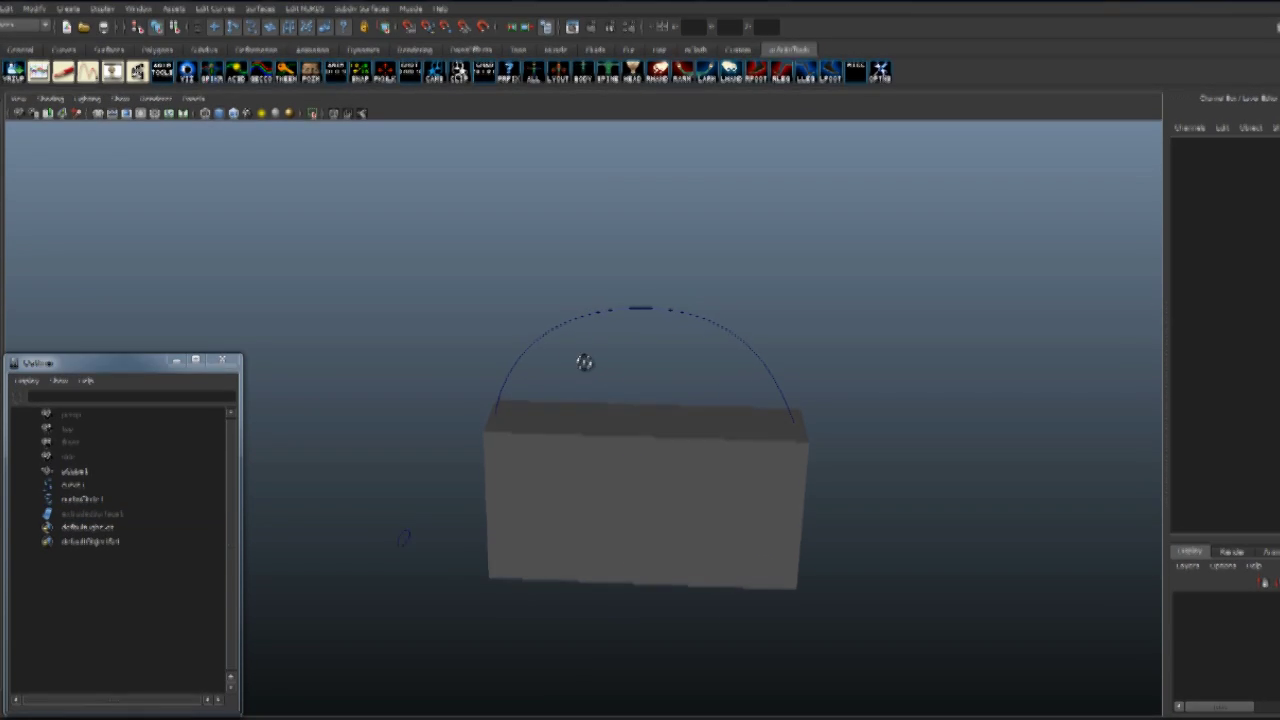
Display the arch curve's control vertices and switch the viewport to wireframe
{"action": "left_click", "coordinate": [596, 314]}
{"action": "left_click_drag", "start_coordinate": [592, 363], "coordinate": [591, 358], "text": "alt"}
{"action": "right_click_drag", "start_coordinate": [591, 358], "coordinate": [536, 319], "text": "alt"}
{"action": "right_click", "coordinate": [605, 317]}
{"action": "middle_click_drag", "start_coordinate": [514, 396], "coordinate": [498, 402], "text": "alt"}
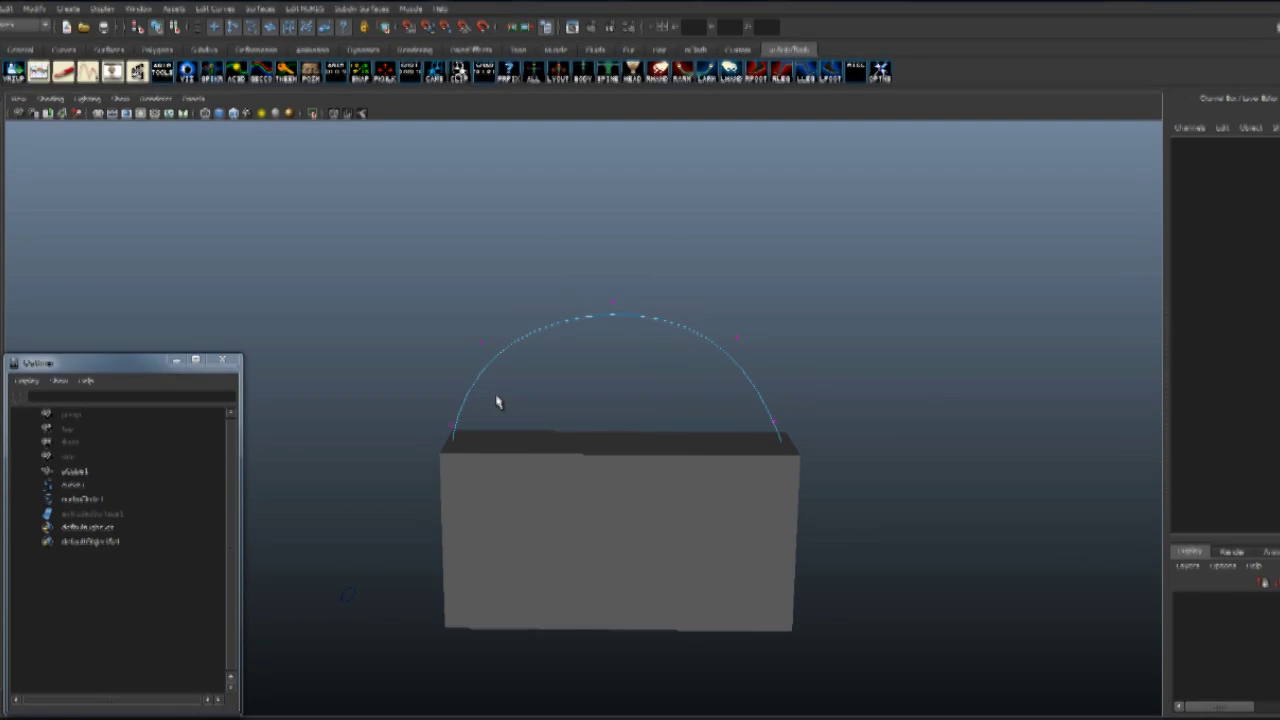
{"action": "key", "text": "4"}
Create a cluster deformer on the control vertex at the arch's left end, using the Animation menu set
{"action": "left_click", "coordinate": [456, 442]}
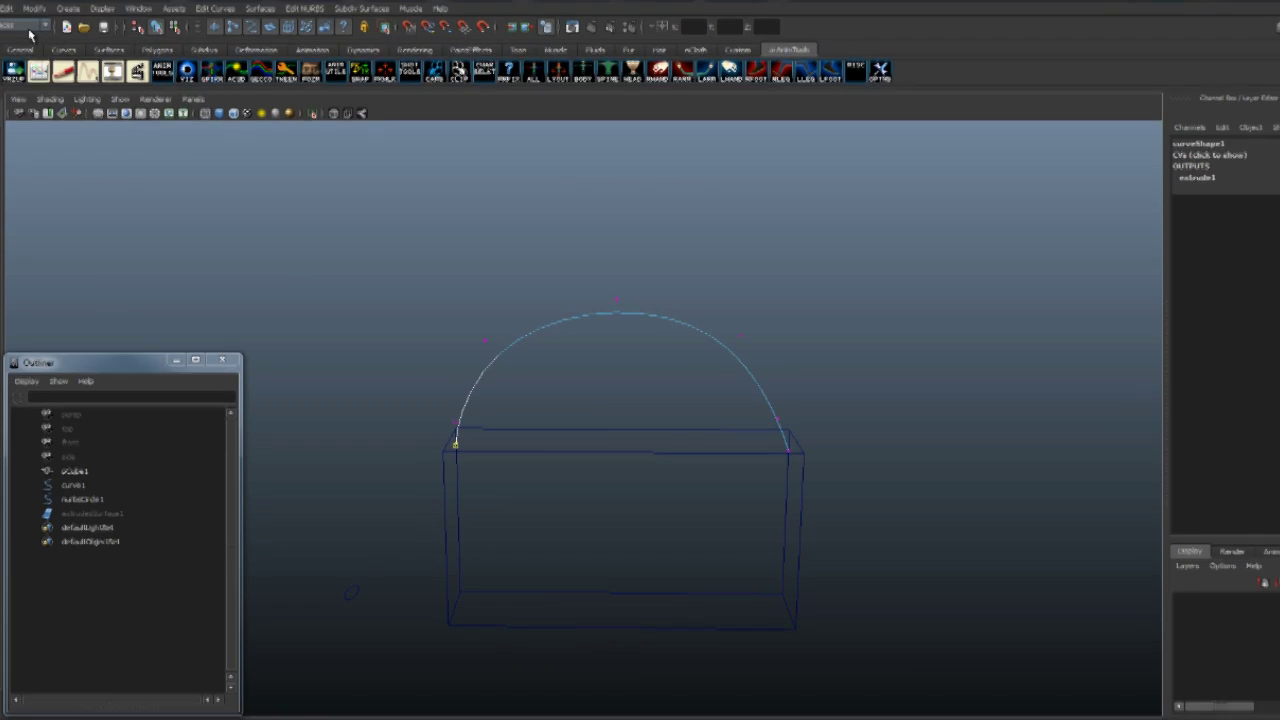
{"action": "left_click", "coordinate": [30, 33]}
{"action": "left_click", "coordinate": [30, 39]}
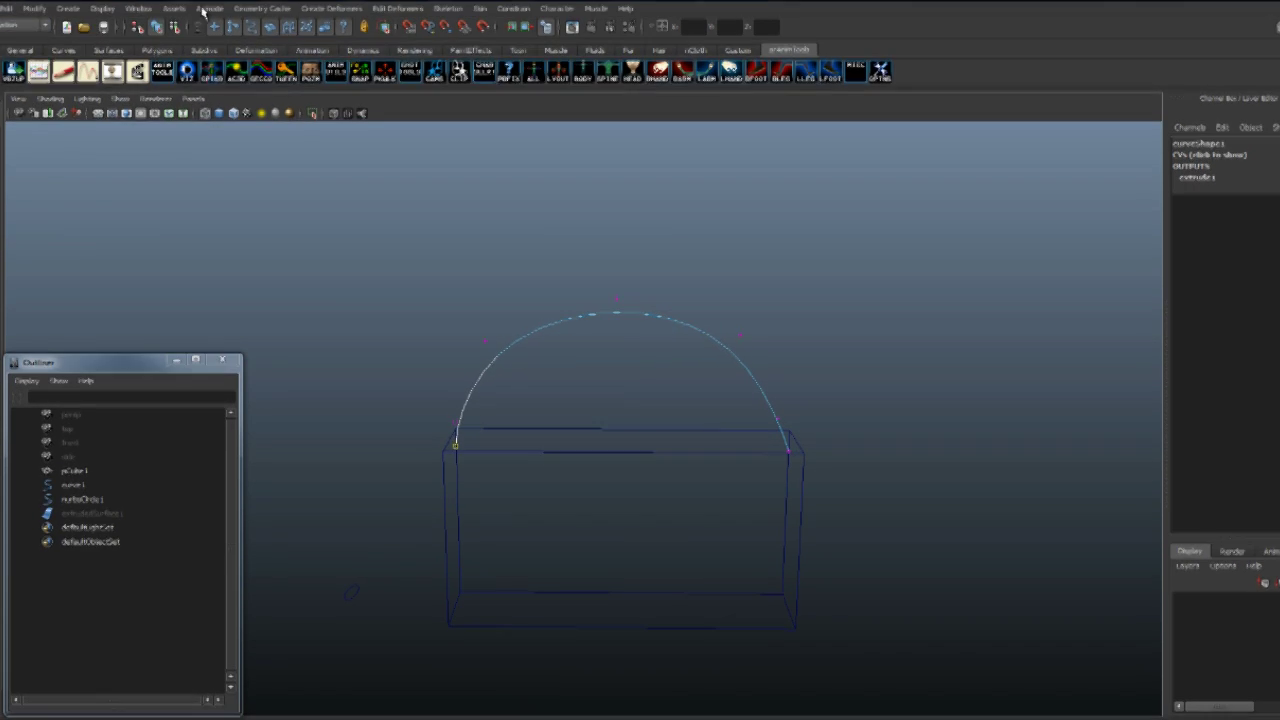
{"action": "left_click", "coordinate": [318, 8]}
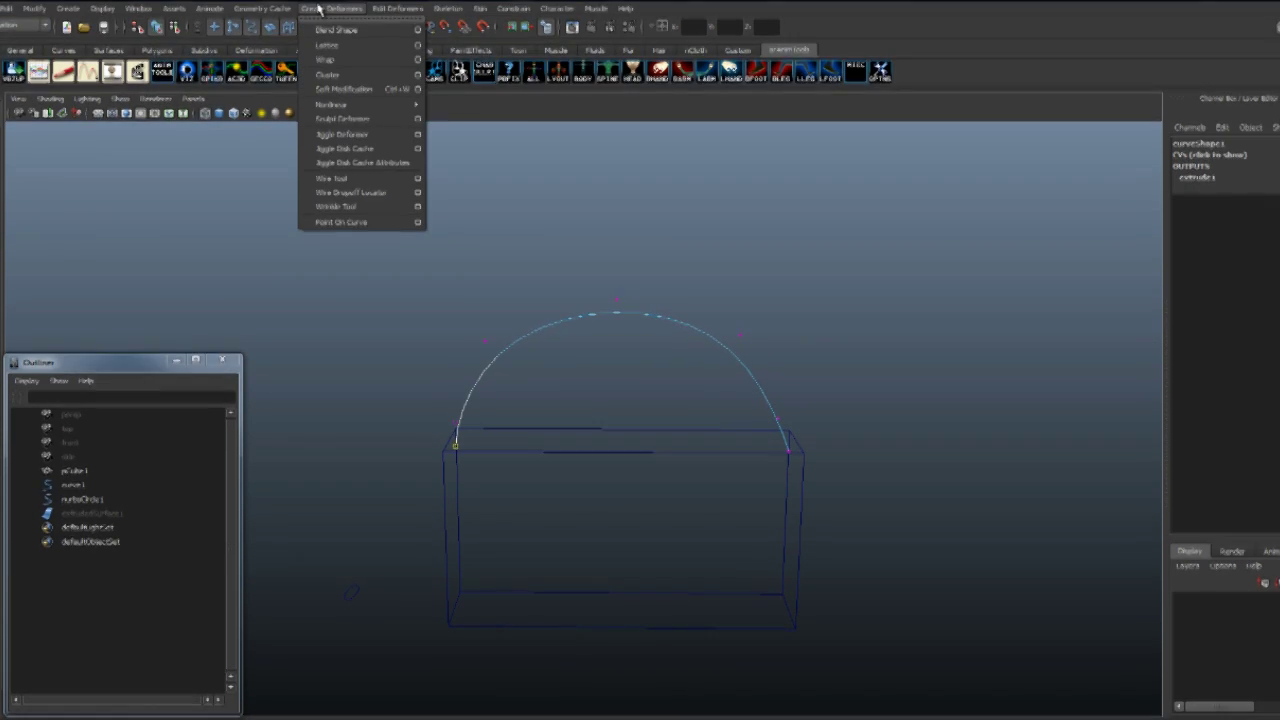
{"action": "left_click", "coordinate": [338, 76]}
Create separate clusters on the arch's second control vertex from the left end and on its left shoulder vertex
{"action": "left_click", "coordinate": [551, 394]}
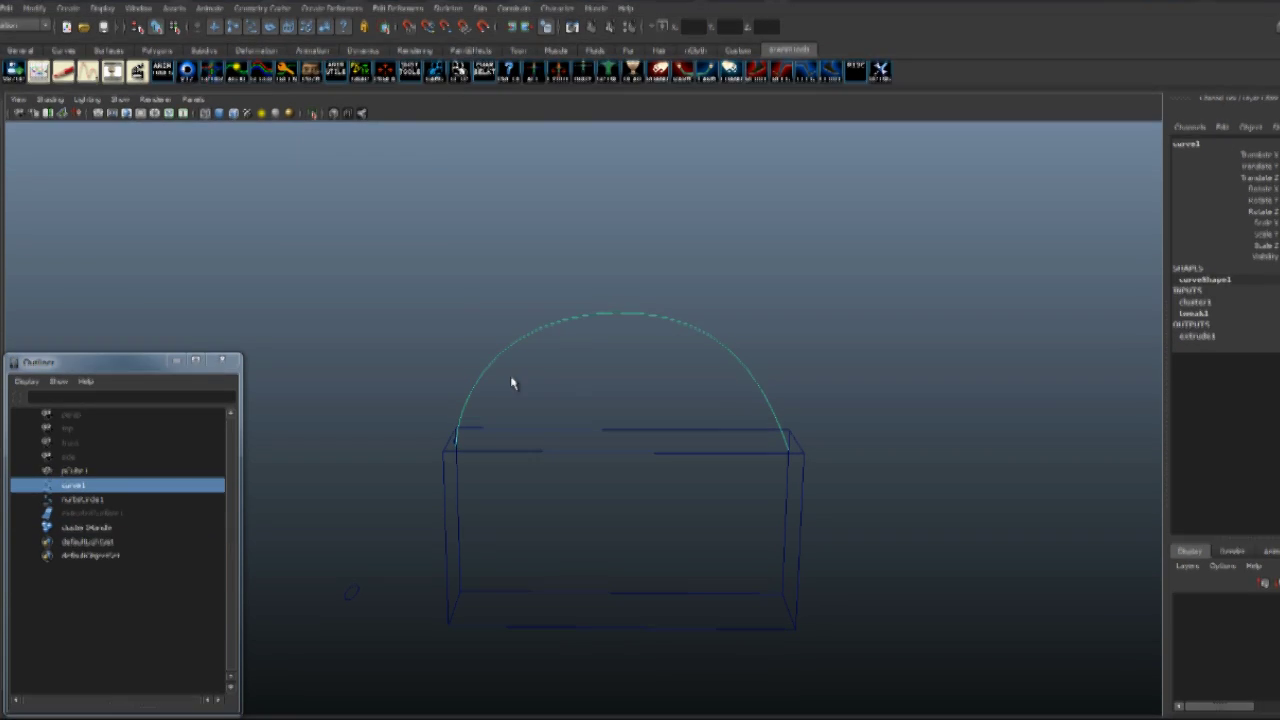
{"action": "right_click_drag", "start_coordinate": [517, 346], "coordinate": [486, 385]}
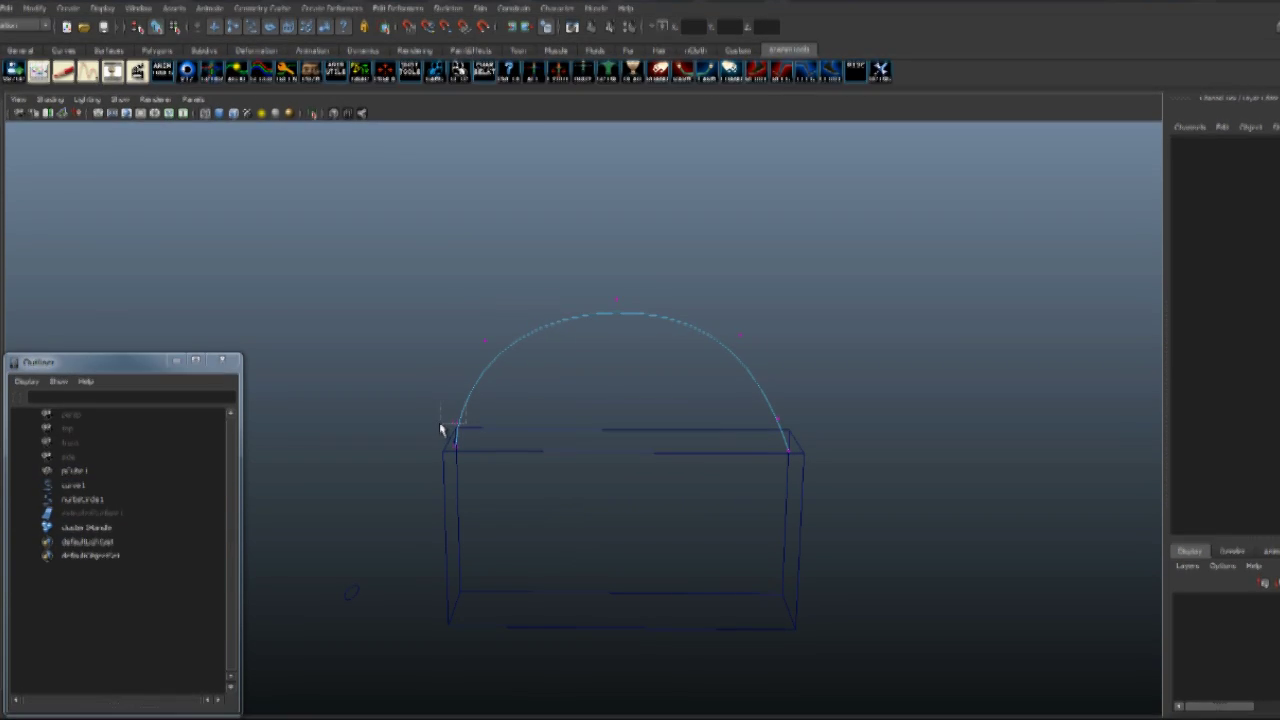
{"action": "left_click_drag", "start_coordinate": [440, 424], "coordinate": [441, 428]}
{"action": "key", "text": "g"}
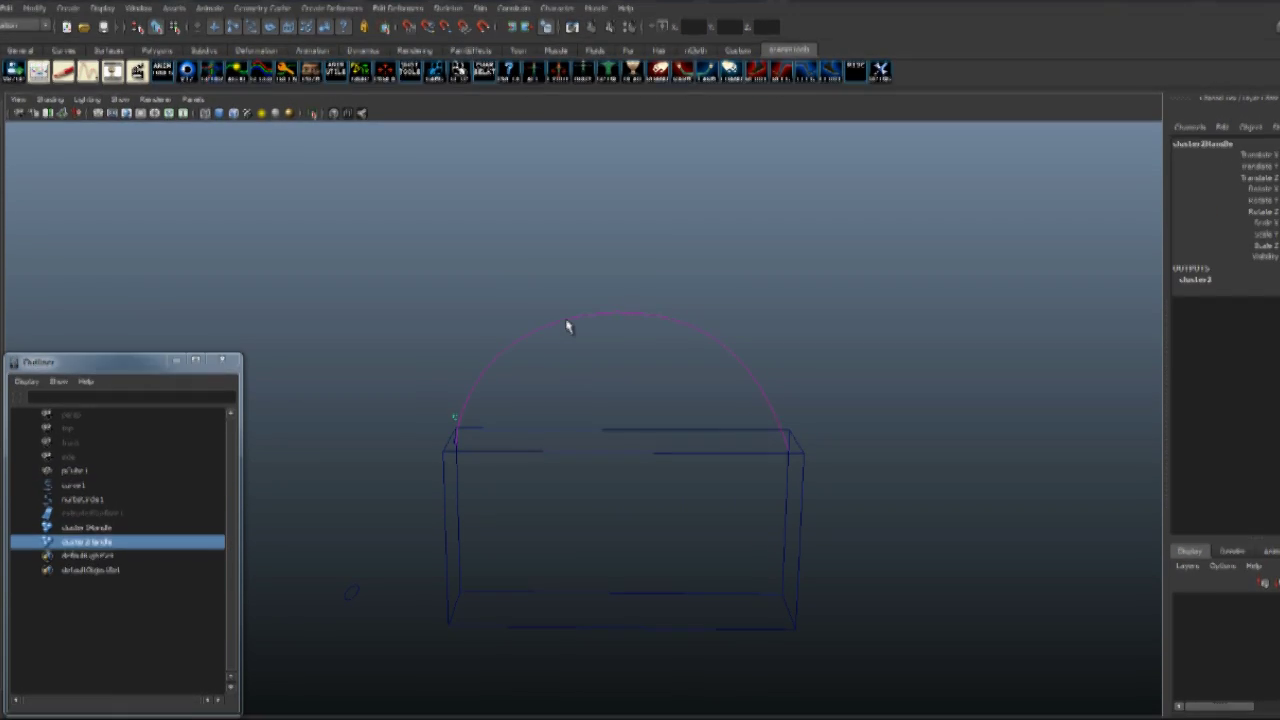
{"action": "left_click", "coordinate": [567, 321]}
{"action": "right_click_drag", "start_coordinate": [566, 321], "coordinate": [523, 329]}
{"action": "left_click_drag", "start_coordinate": [473, 326], "coordinate": [497, 356]}
{"action": "key", "text": "g"}
Create separate clusters on the arch's top control vertex and its right shoulder vertex
{"action": "right_click", "coordinate": [588, 322]}
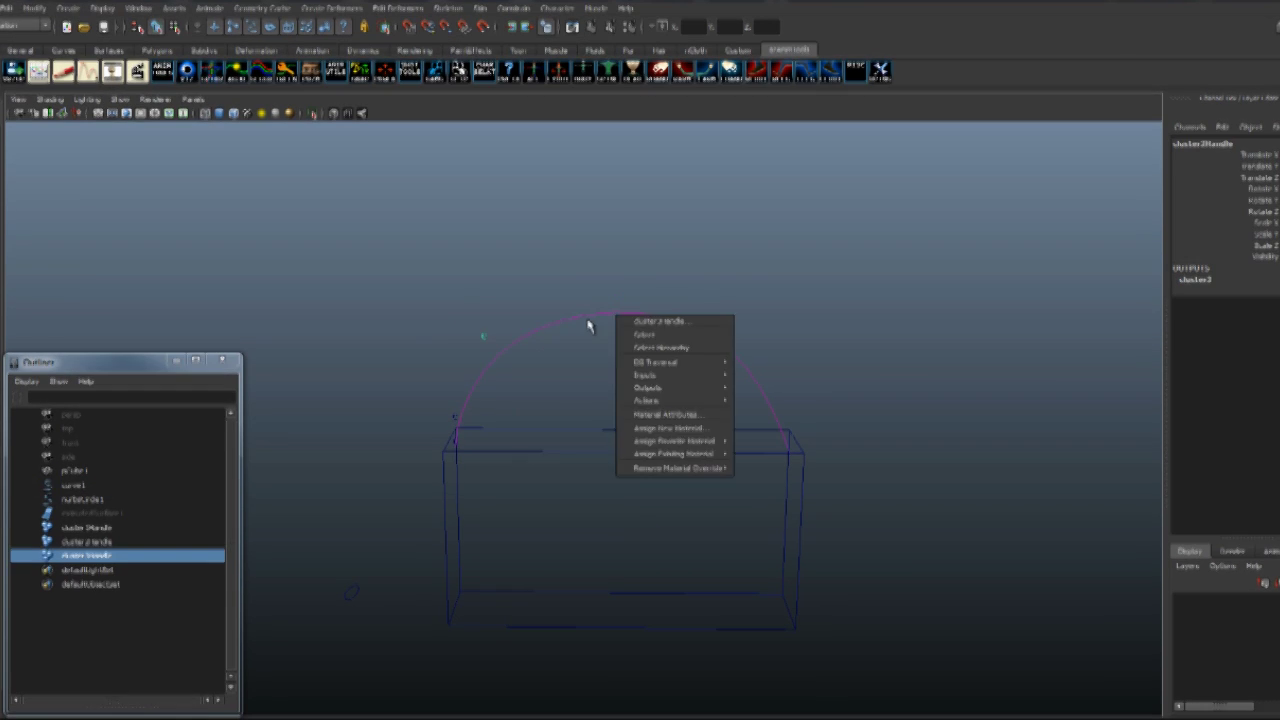
{"action": "right_click_drag", "start_coordinate": [590, 318], "coordinate": [552, 323]}
{"action": "left_click_drag", "start_coordinate": [604, 284], "coordinate": [630, 310]}
{"action": "key", "text": "g"}
{"action": "right_click_drag", "start_coordinate": [660, 320], "coordinate": [620, 322]}
{"action": "left_click_drag", "start_coordinate": [754, 320], "coordinate": [730, 350]}
{"action": "key", "text": "g"}
Create separate clusters on the last two control vertices at the arch's right end and return the curve to object mode
{"action": "right_click_drag", "start_coordinate": [734, 358], "coordinate": [703, 361]}
{"action": "left_click_drag", "start_coordinate": [799, 390], "coordinate": [765, 430]}
{"action": "key", "text": "g"}
{"action": "right_click_drag", "start_coordinate": [734, 357], "coordinate": [700, 360]}
{"action": "left_click_drag", "start_coordinate": [804, 442], "coordinate": [775, 464]}
{"action": "key", "text": "g"}
{"action": "left_click", "coordinate": [737, 359]}
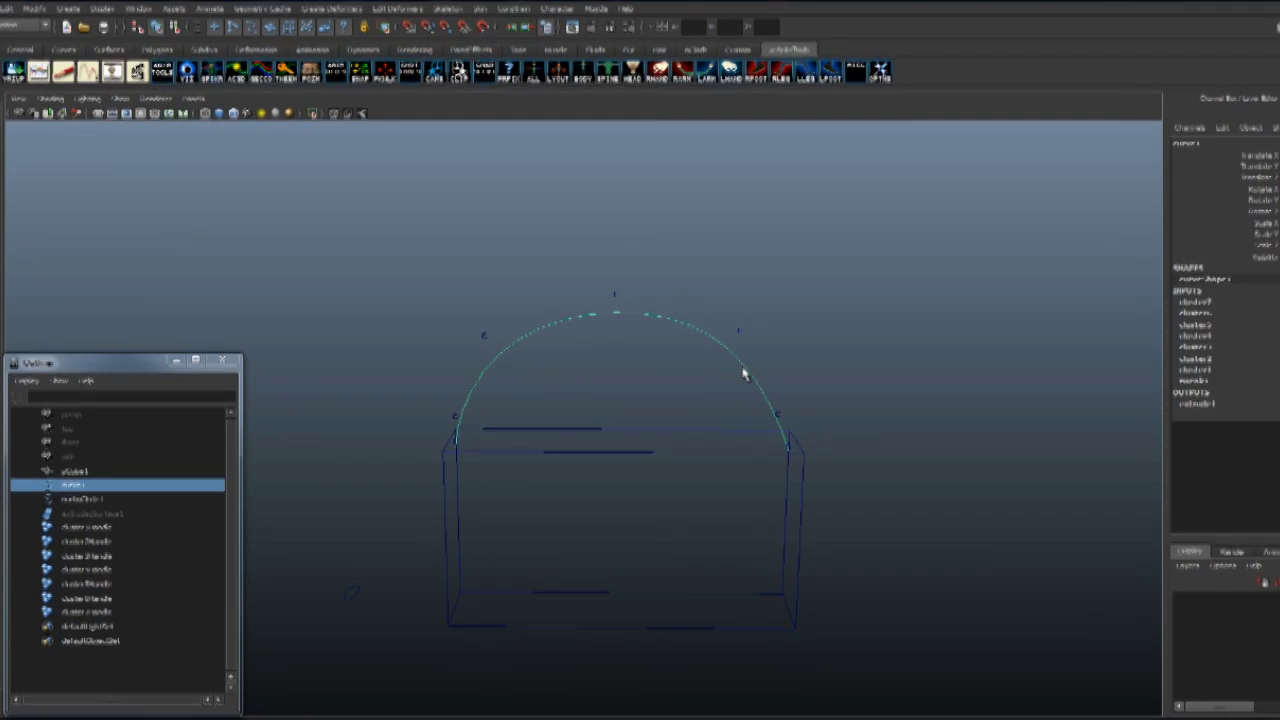
{"action": "right_click_drag", "start_coordinate": [742, 367], "coordinate": [795, 346]}
Put each cluster from the arch's left end to its right shoulder into its own separate group
{"action": "left_click", "coordinate": [464, 422]}
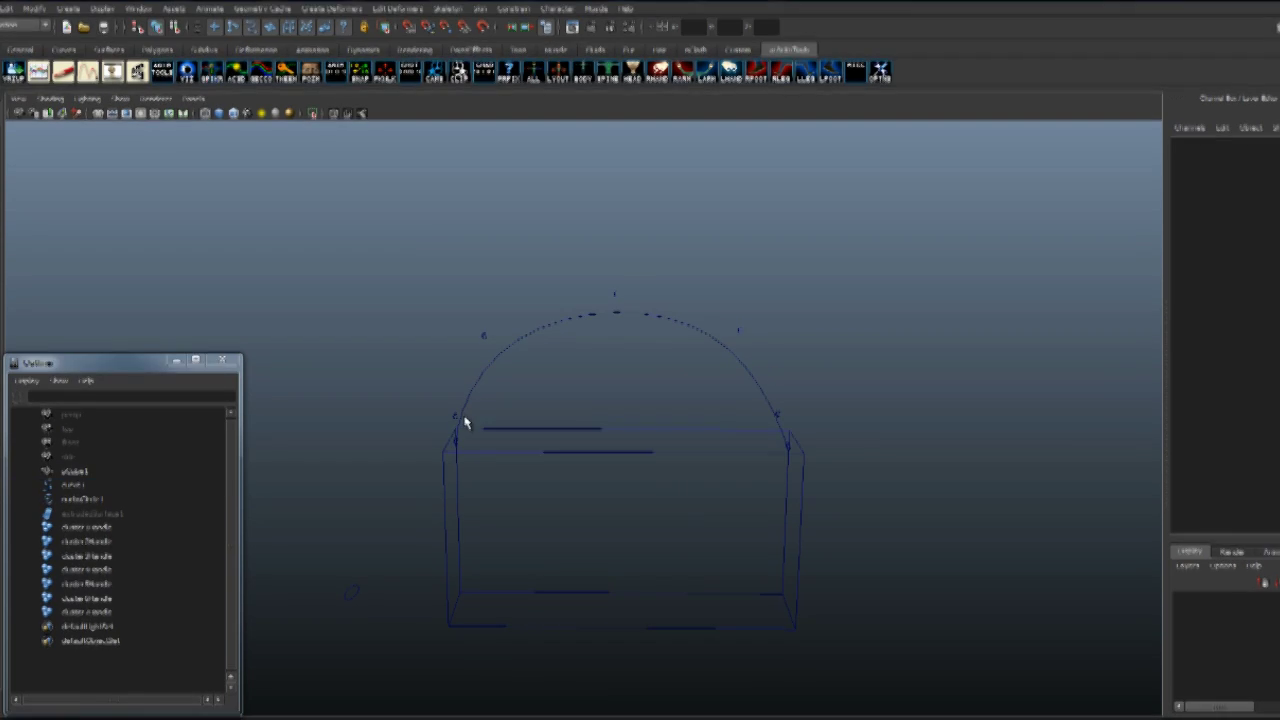
{"action": "left_click", "coordinate": [457, 427]}
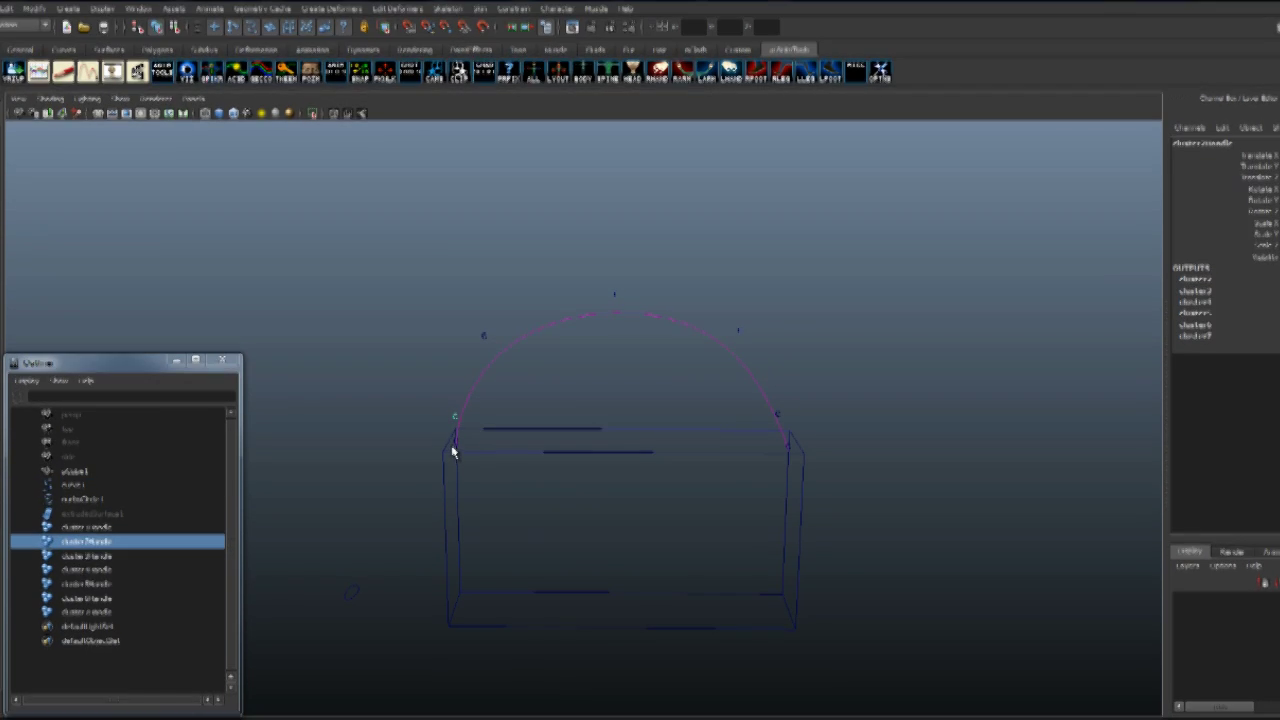
{"action": "left_click", "coordinate": [455, 445]}
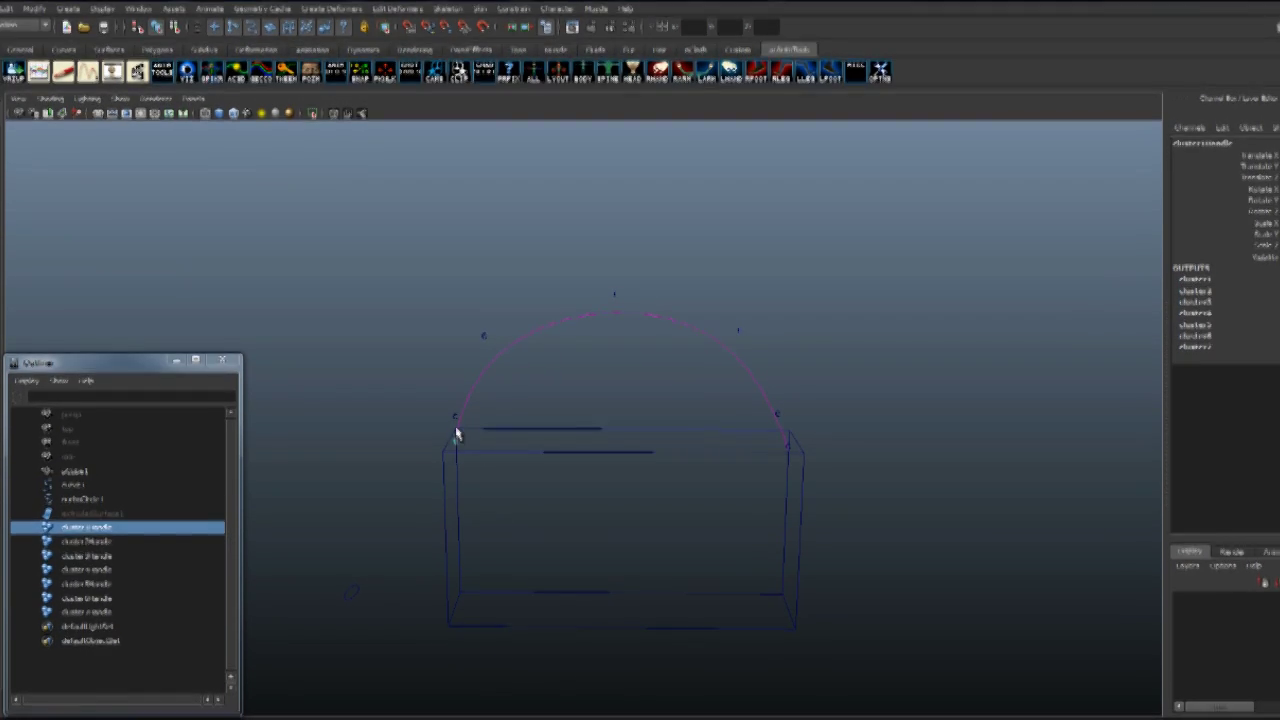
{"action": "key", "text": "ctrl+g"}
{"action": "left_click", "coordinate": [456, 418]}
{"action": "key", "text": "ctrl+g"}
{"action": "left_click", "coordinate": [485, 338]}
{"action": "key", "text": "ctrl+g"}
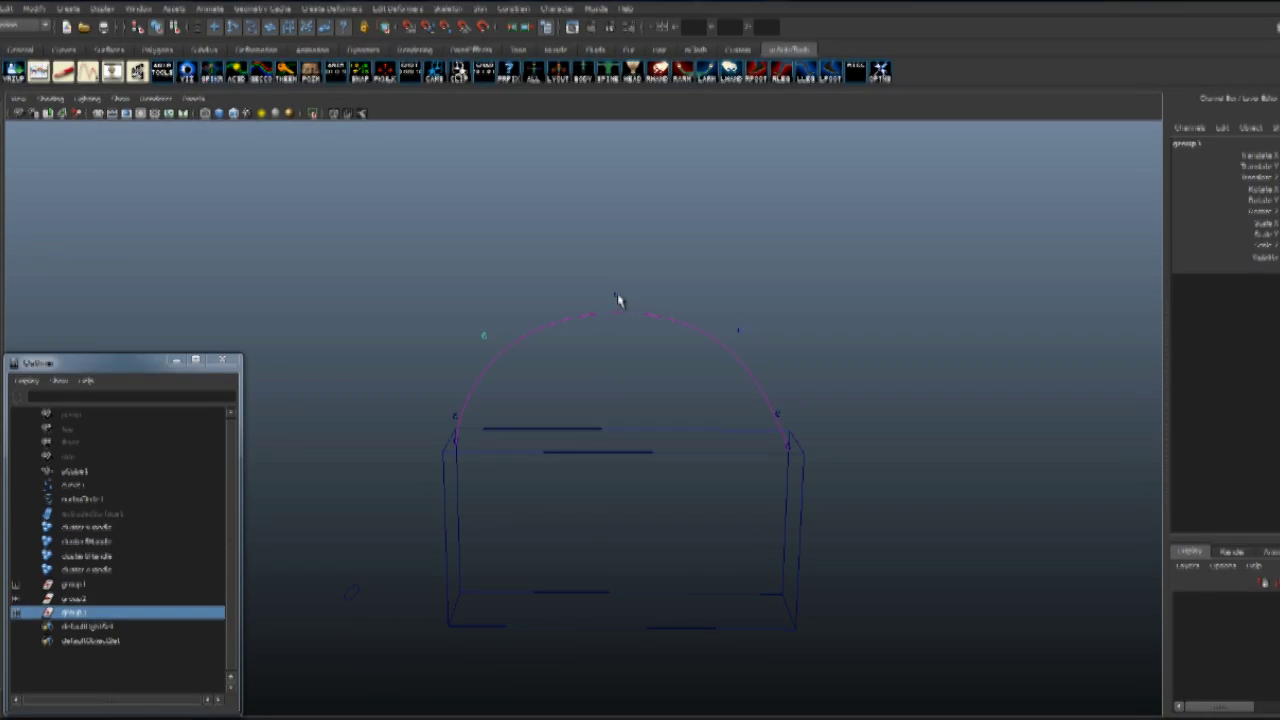
{"action": "left_click", "coordinate": [739, 333]}
{"action": "key", "text": "ctrl+g"}
{"action": "left_click", "coordinate": [780, 424]}
{"action": "key", "text": "ctrl+g"}
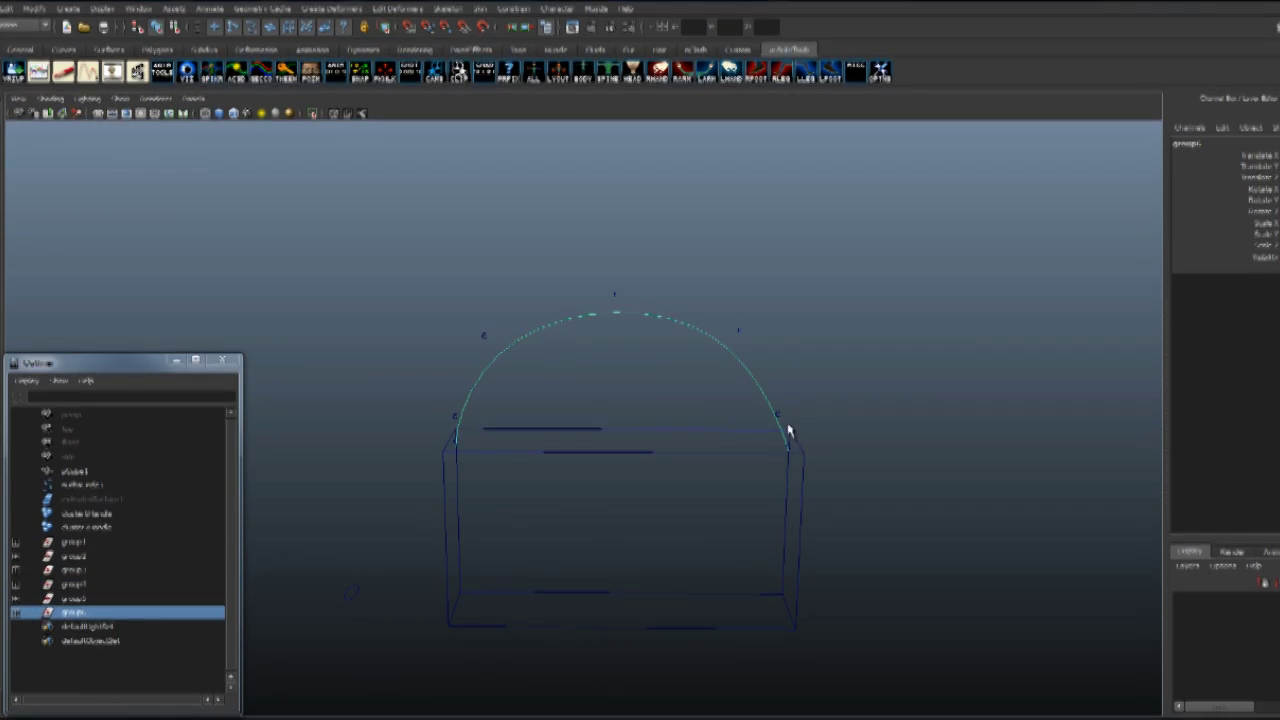
{"action": "key", "text": "ctrl+z"}
Put the last two clusters at the arch's right end into their own separate groups and clear the selection
{"action": "left_click", "coordinate": [778, 416]}
{"action": "key", "text": "ctrl+g"}
{"action": "left_click", "coordinate": [790, 447]}
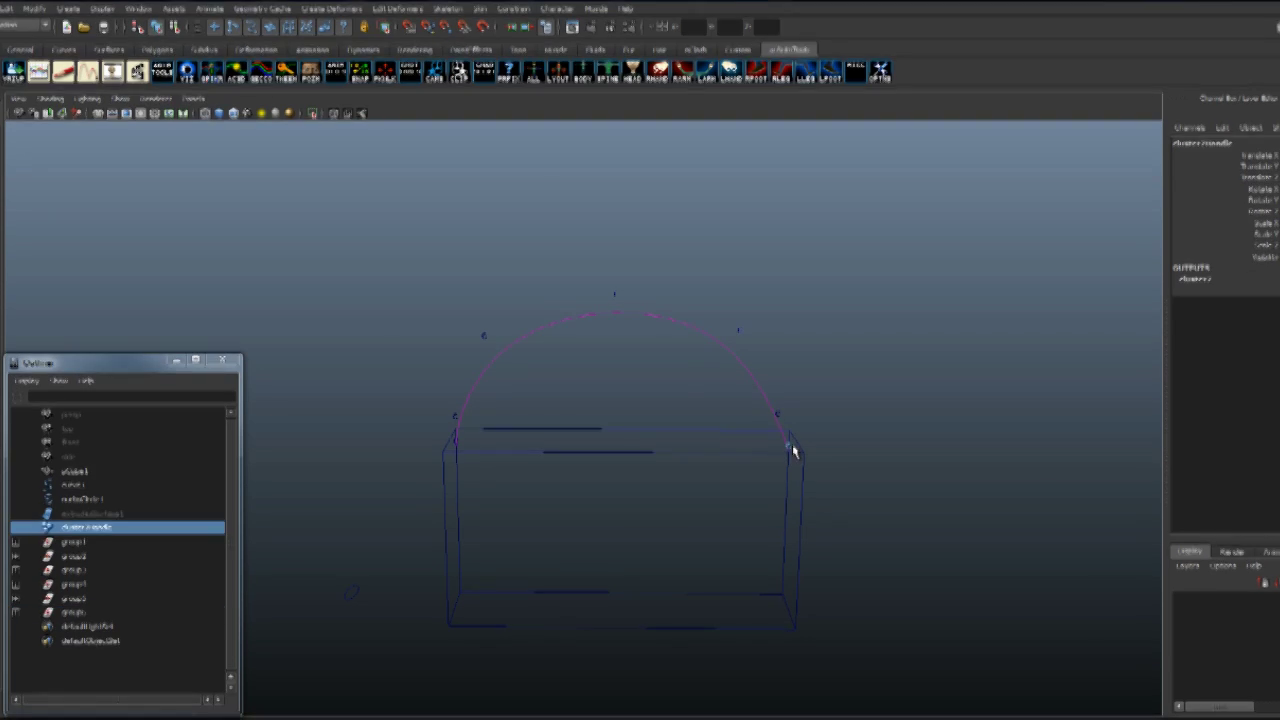
{"action": "key", "text": "ctrl+g"}
{"action": "left_click", "coordinate": [824, 404]}
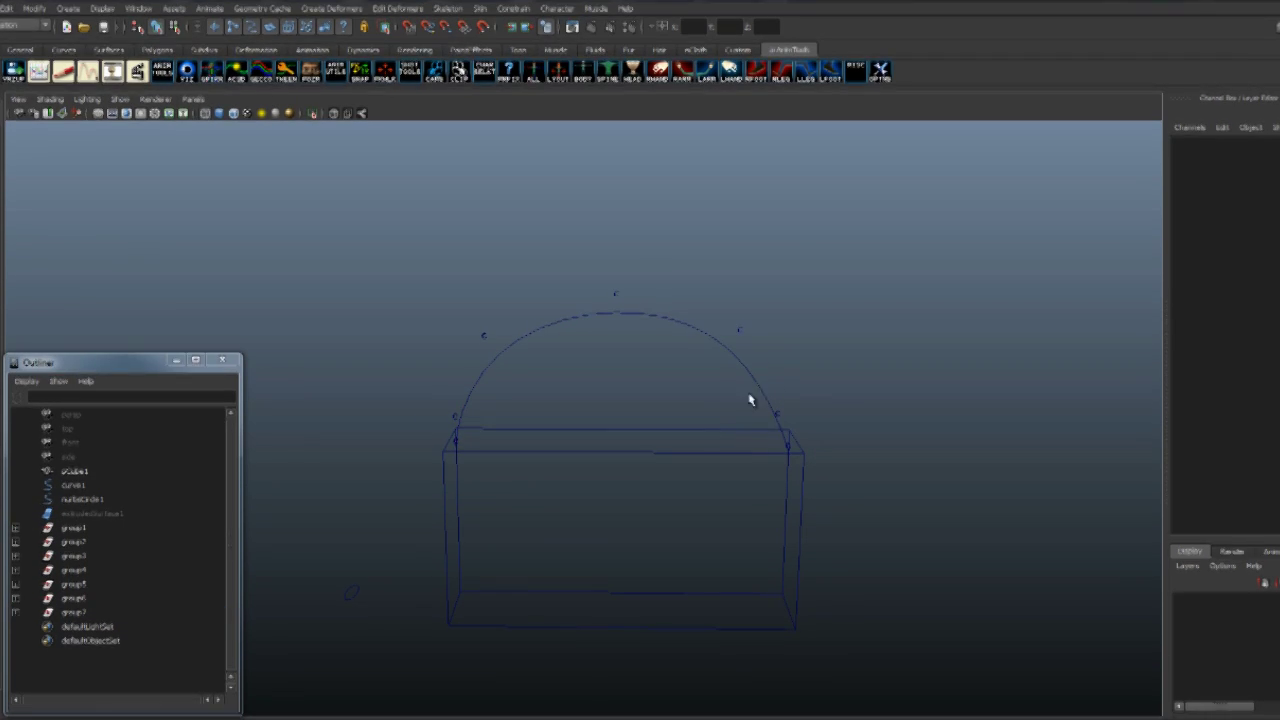
Parent-constrain group1, which holds the cluster at the arch's left end, to the box pCube1
{"action": "left_click", "coordinate": [454, 447]}
{"action": "left_click", "coordinate": [454, 447]}
{"action": "left_click", "coordinate": [75, 527]}
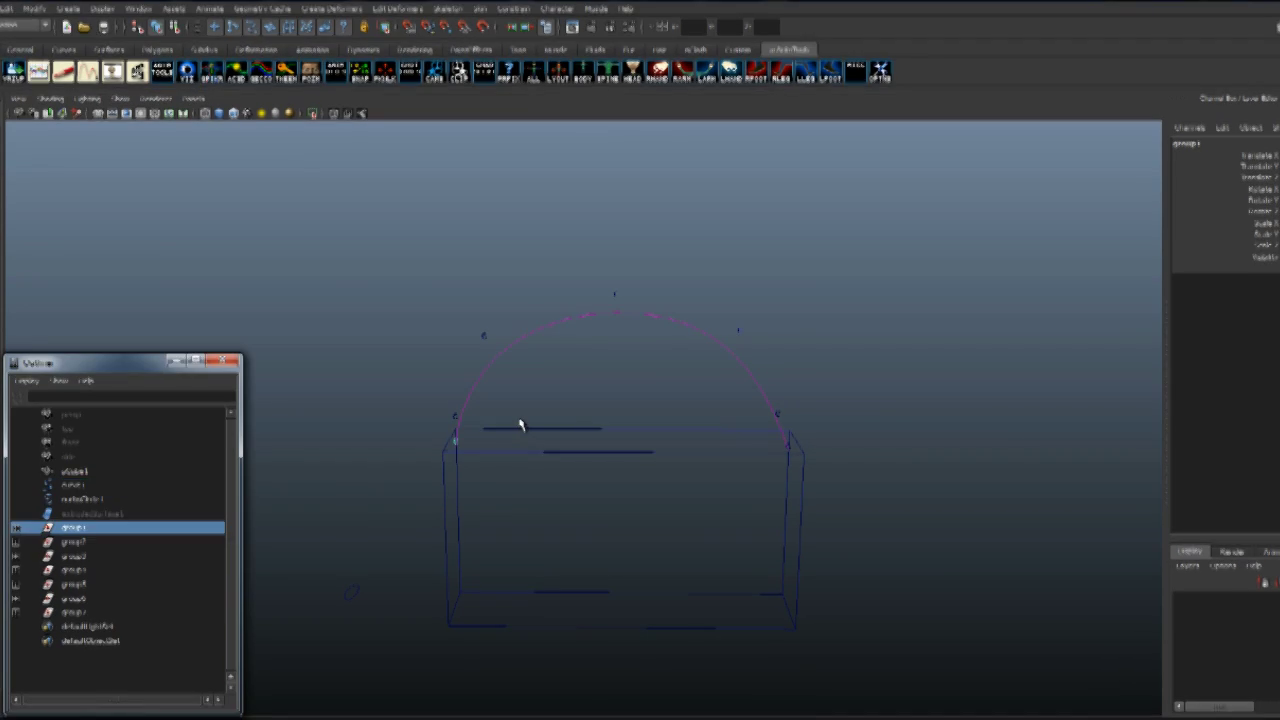
{"action": "left_click", "coordinate": [73, 470]}
{"action": "left_click", "coordinate": [80, 528], "text": "ctrl"}
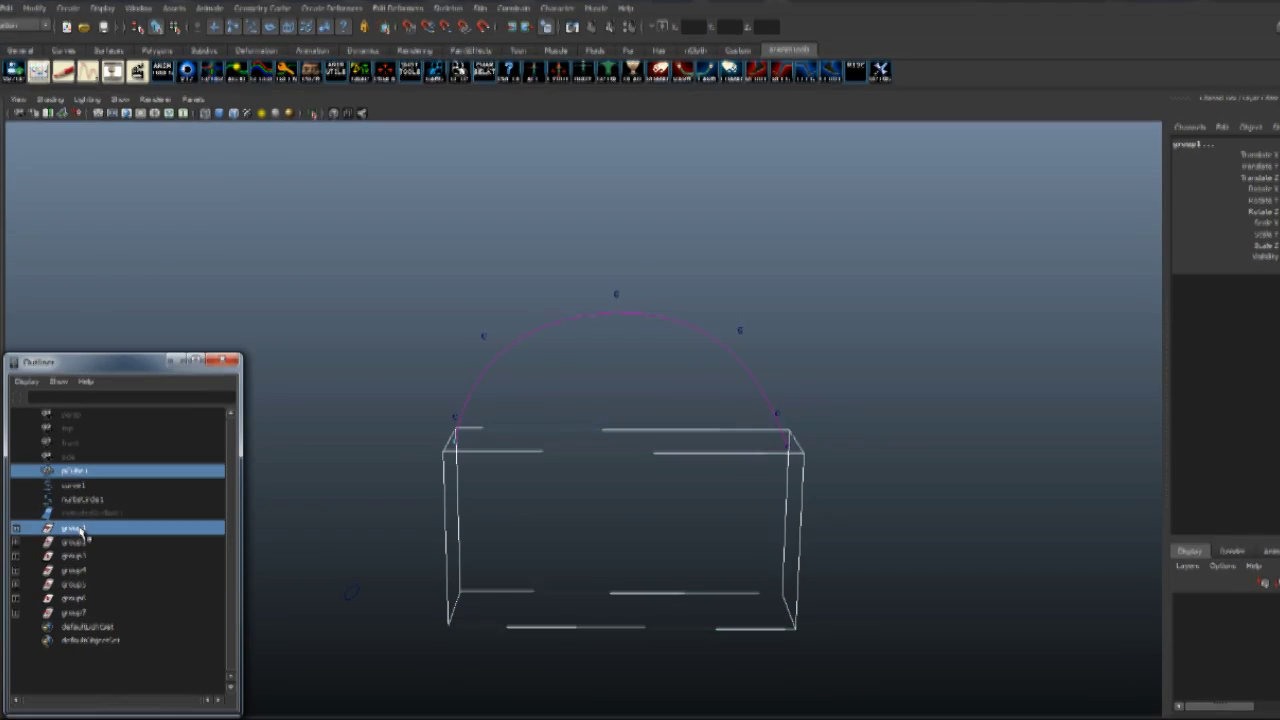
{"action": "left_click", "coordinate": [514, 8]}
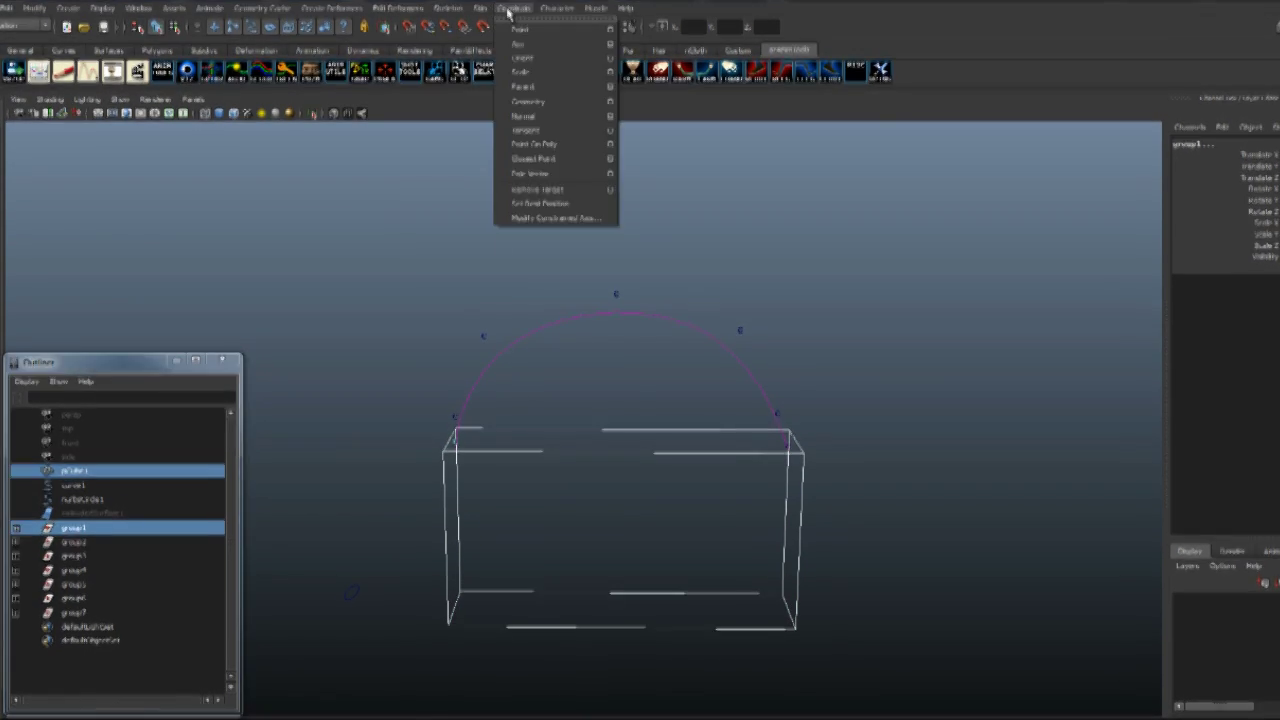
{"action": "left_click", "coordinate": [538, 89]}
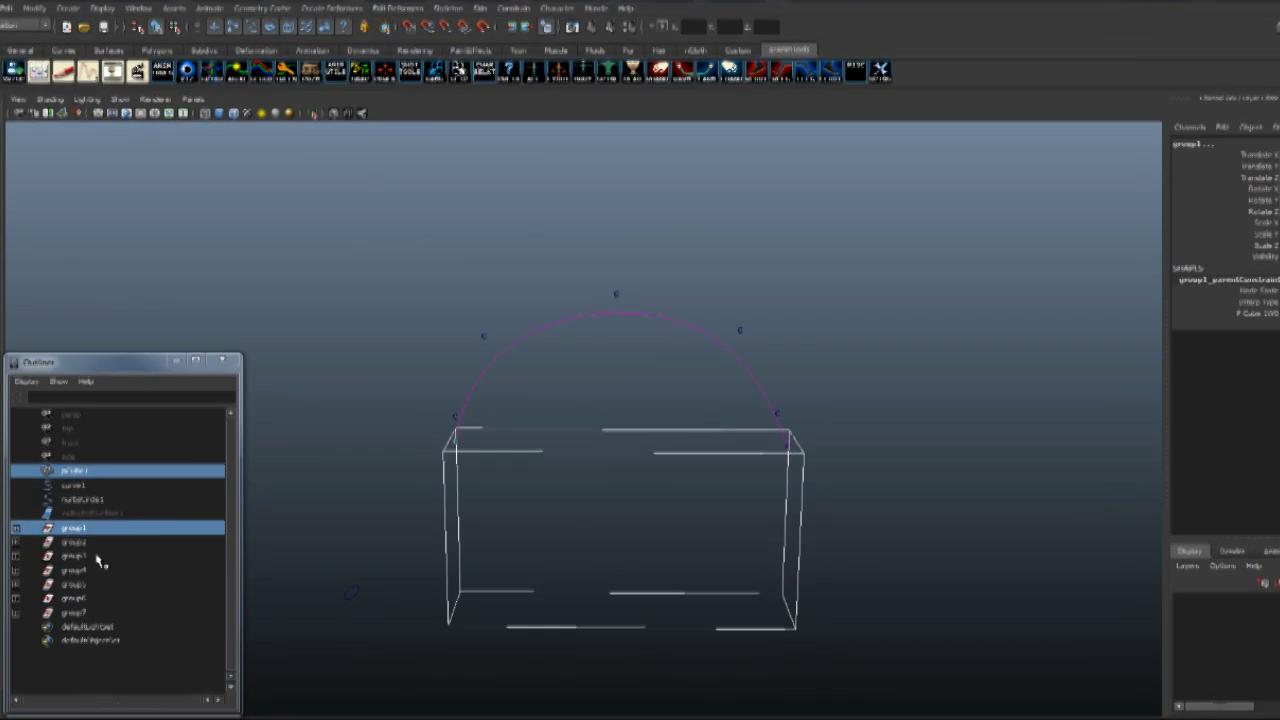
Parent-constrain the right-side cluster groups group7, group5 and group6 to the box, one at a time
{"action": "left_click", "coordinate": [90, 543]}
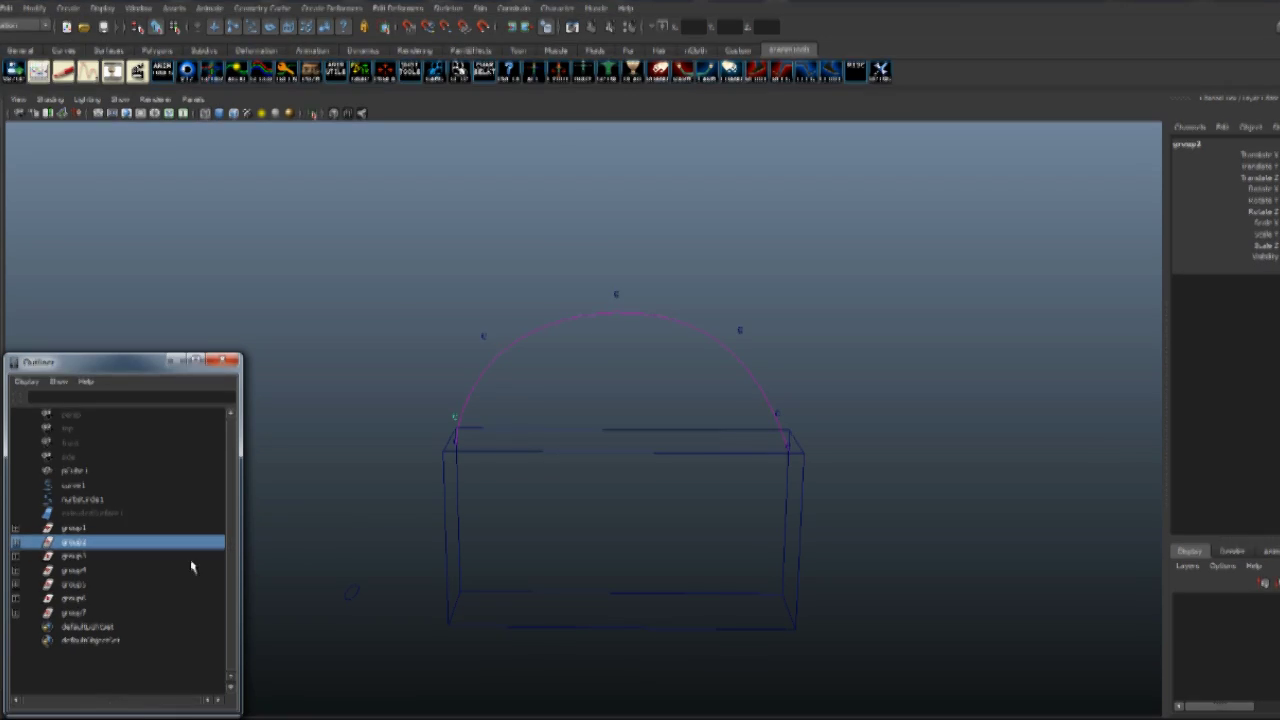
{"action": "left_click_drag", "start_coordinate": [538, 427], "coordinate": [511, 505]}
{"action": "left_click", "coordinate": [81, 613], "text": "ctrl"}
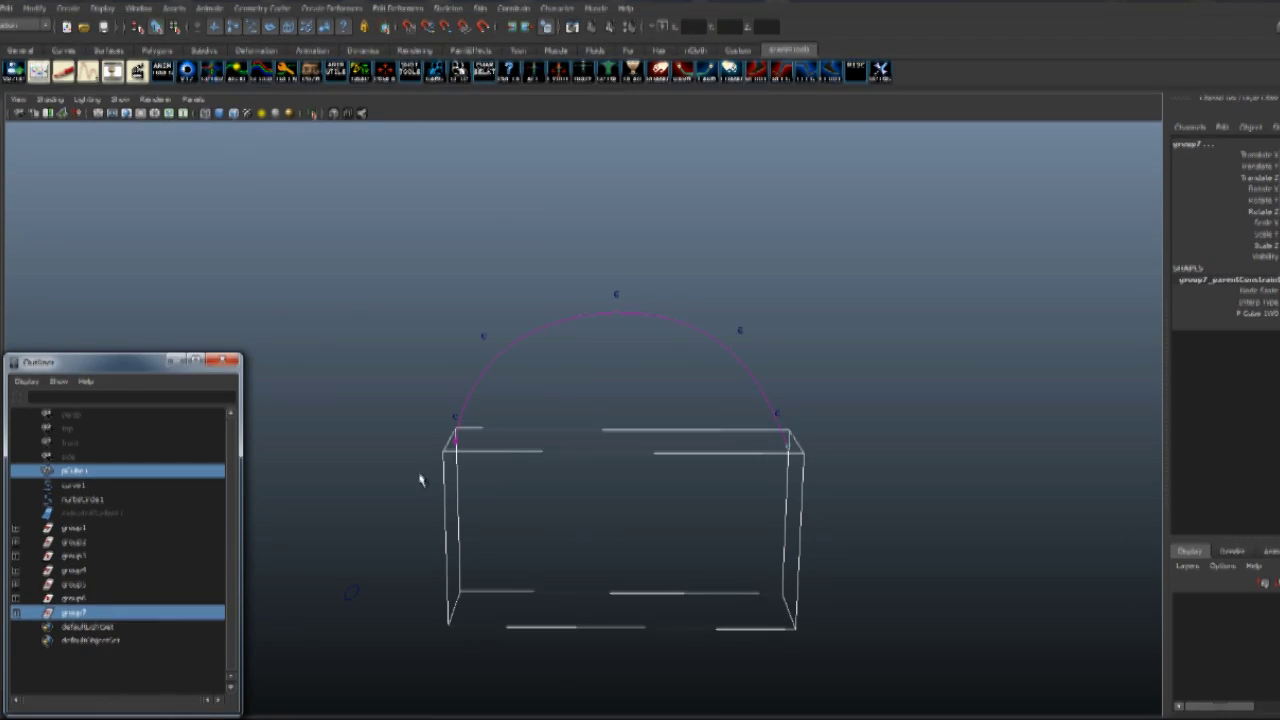
{"action": "left_click", "coordinate": [85, 598]}
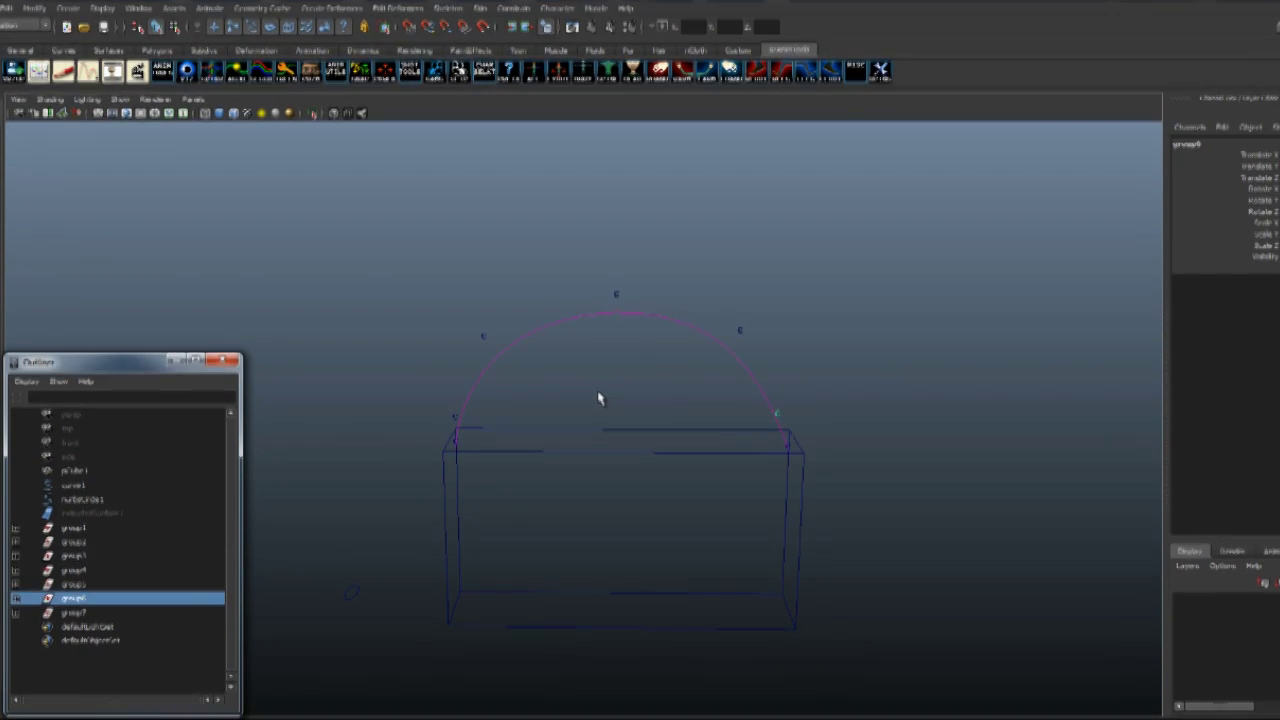
{"action": "left_click", "coordinate": [585, 455]}
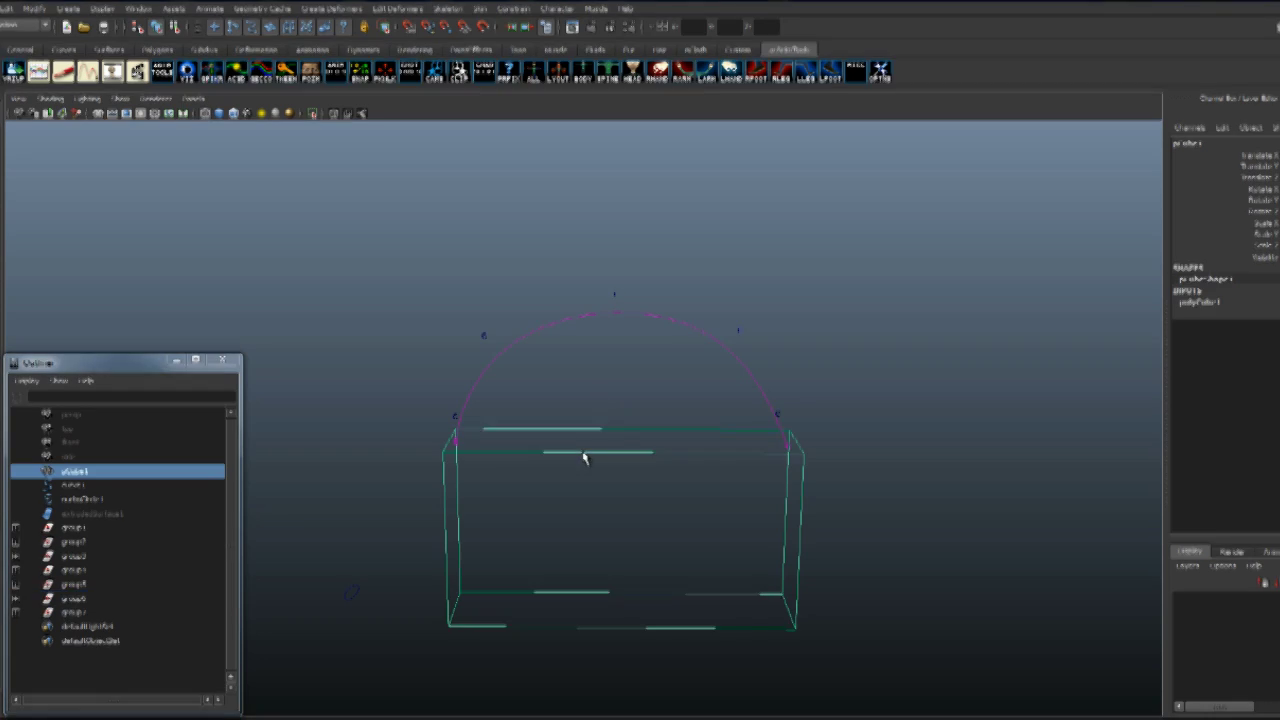
{"action": "left_click", "coordinate": [81, 586], "text": "ctrl"}
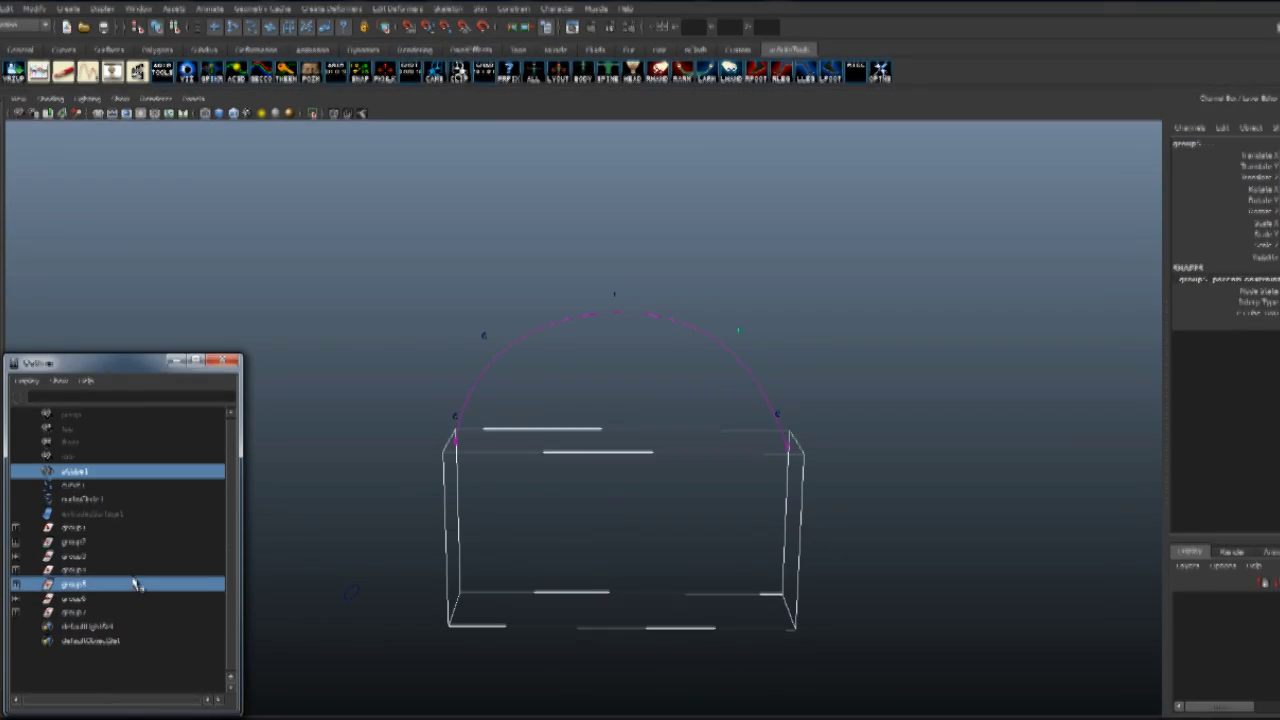
{"action": "left_click", "coordinate": [75, 584], "text": "ctrl"}
{"action": "left_click", "coordinate": [75, 598], "text": "ctrl"}
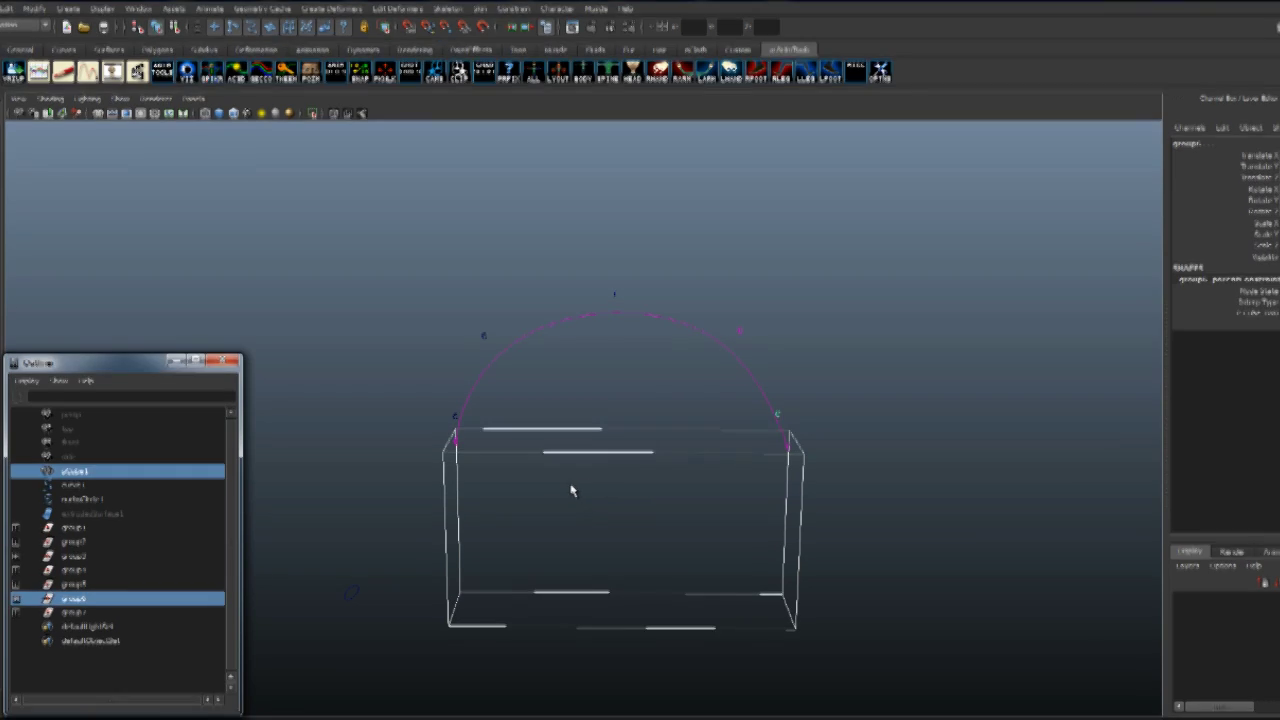
Parent-constrain the remaining cluster groups group4, group3 and group2 to the box, one at a time
{"action": "left_click", "coordinate": [92, 570], "text": "ctrl"}
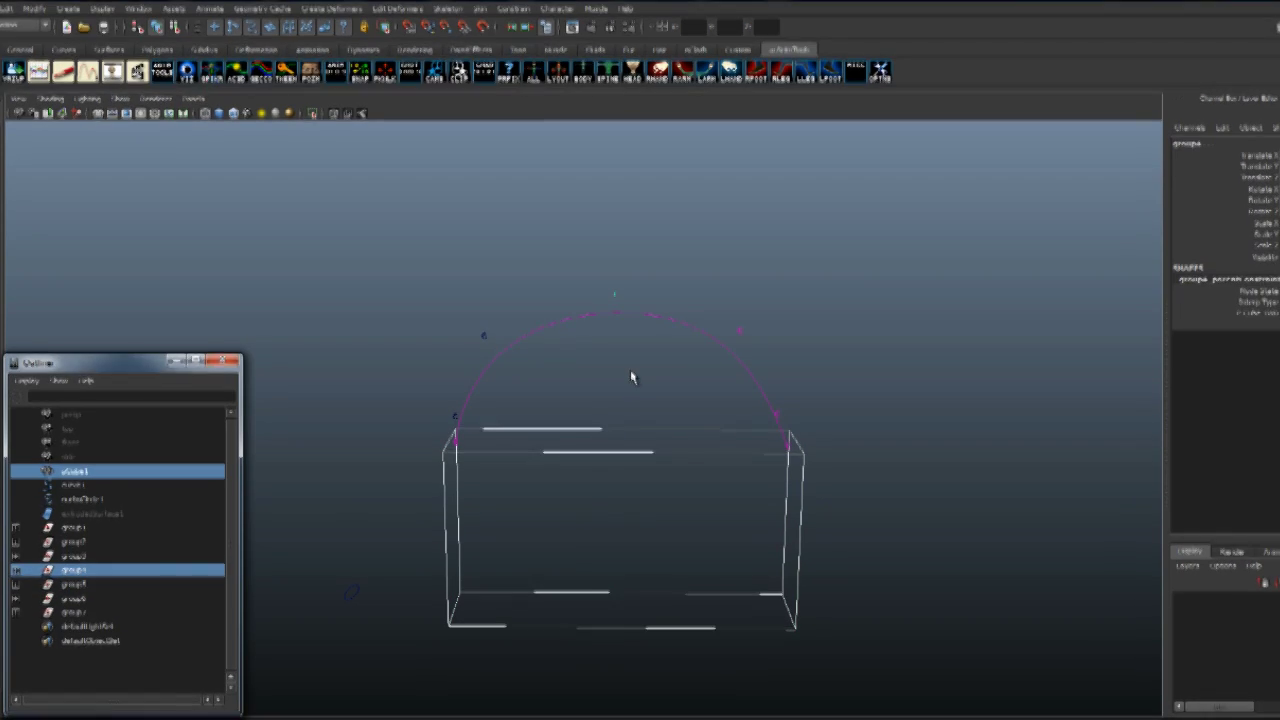
{"action": "left_click", "coordinate": [89, 557], "text": "ctrl"}
{"action": "key", "text": "ctrl+g"}
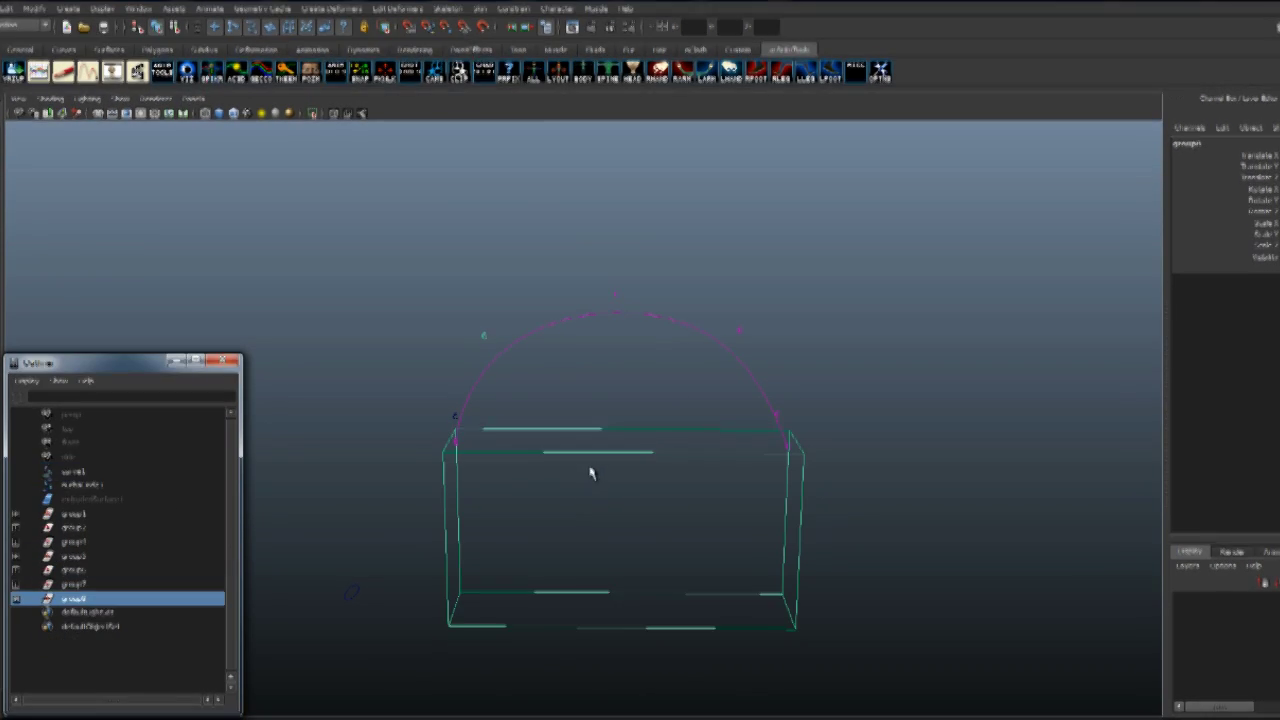
{"action": "key", "text": "ctrl+z"}
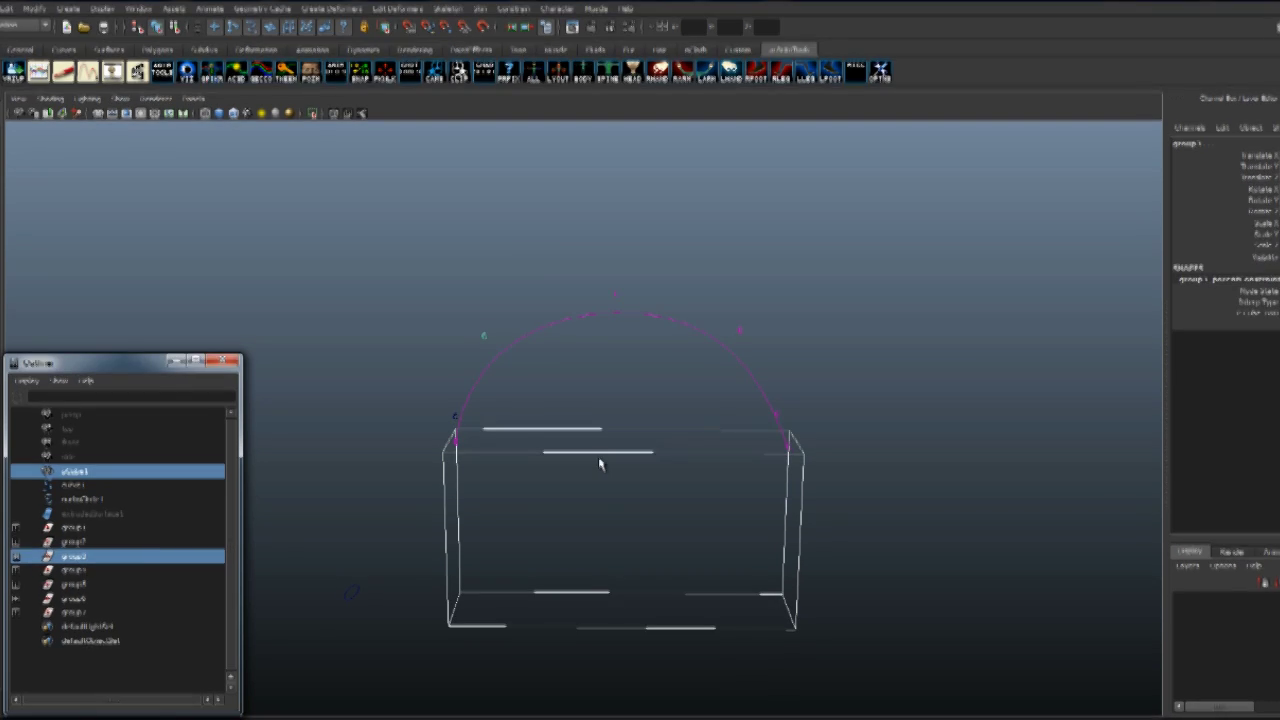
{"action": "left_click", "coordinate": [80, 541], "text": "ctrl"}
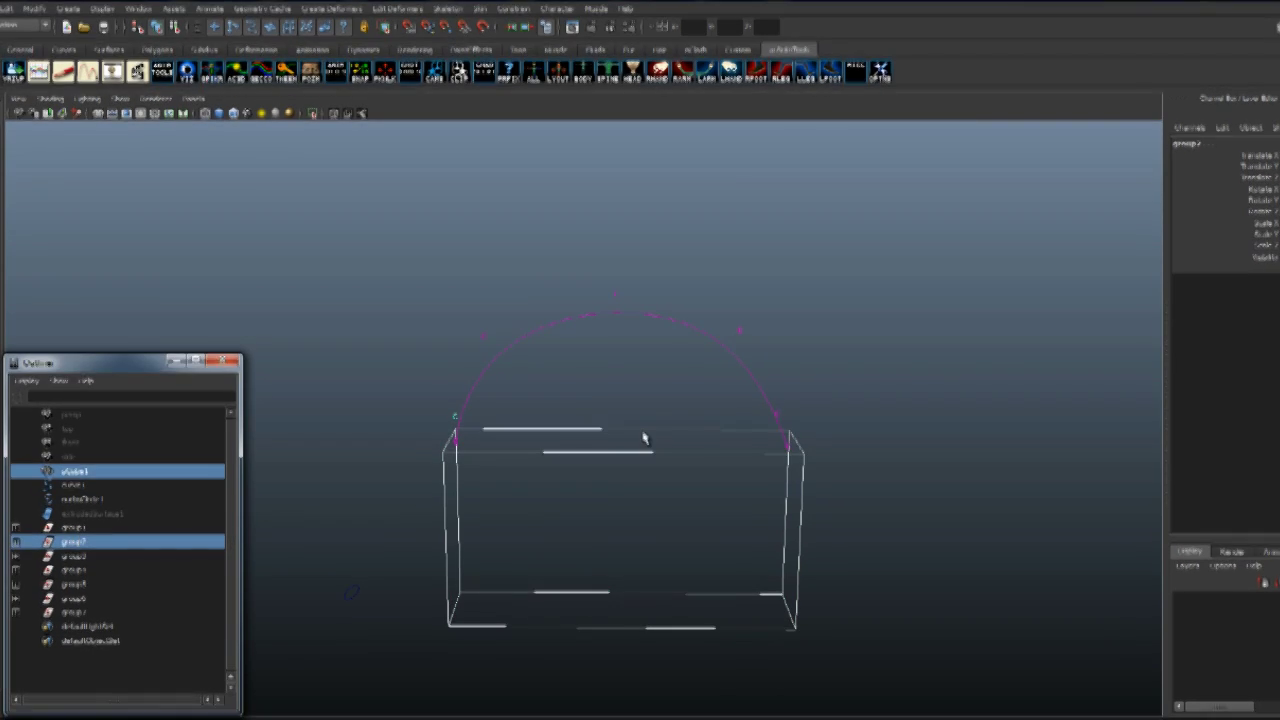
Slide the box along the X axis to test how the constrained handle curve follows
{"action": "left_click", "coordinate": [644, 380]}
{"action": "left_click_drag", "start_coordinate": [644, 381], "coordinate": [613, 505]}
{"action": "left_click_drag", "start_coordinate": [713, 524], "coordinate": [661, 528]}
Unhide the extruded handle surface in shaded display and close the Outliner
{"action": "left_click", "coordinate": [110, 513]}
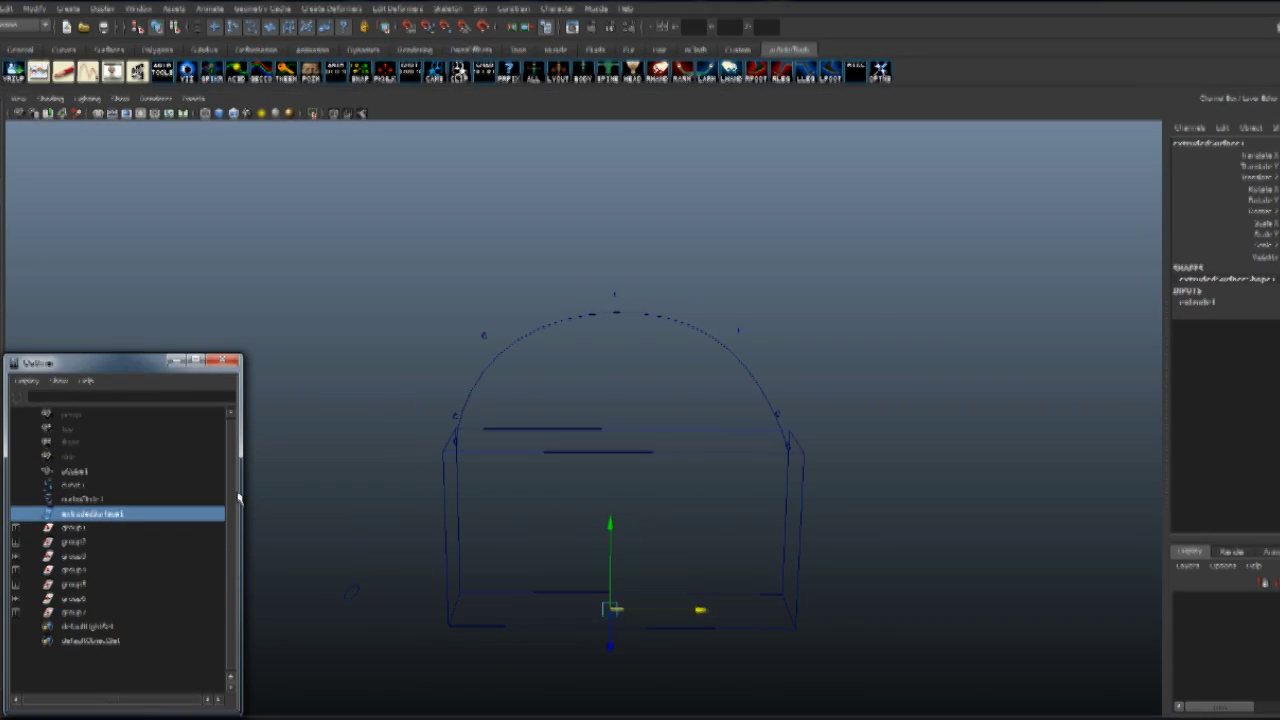
{"action": "key", "text": "5"}
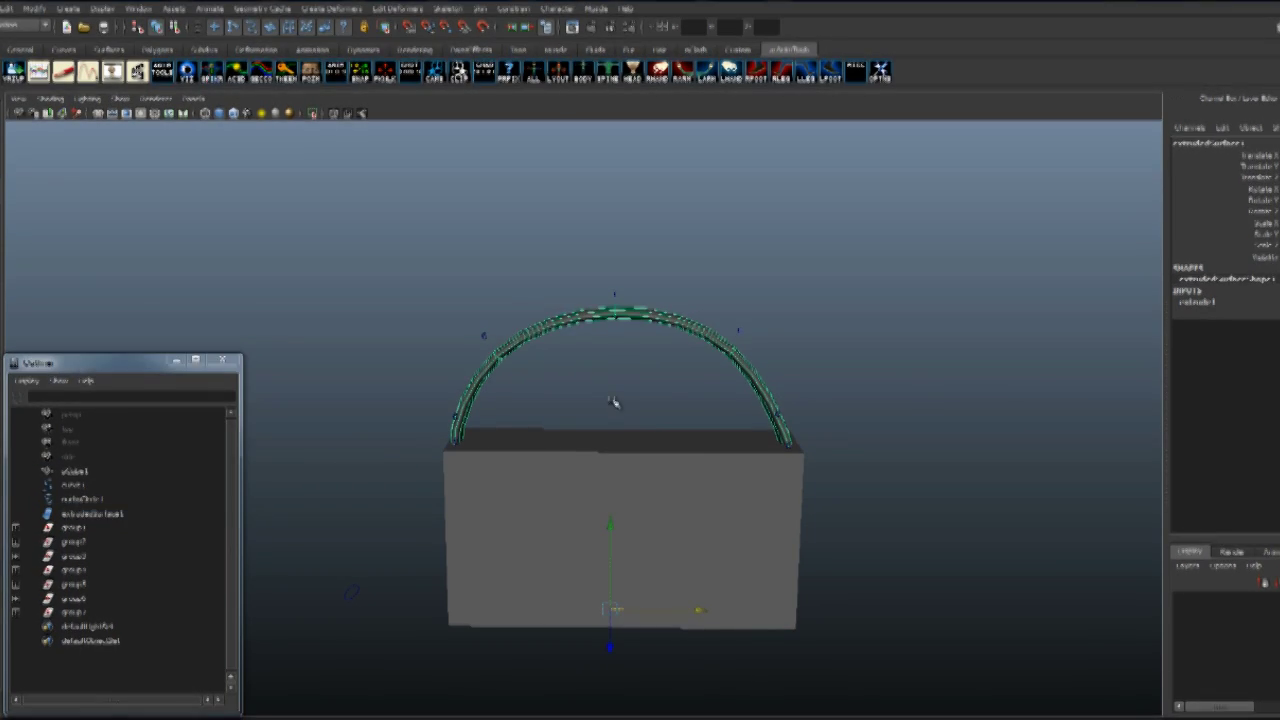
{"action": "left_click", "coordinate": [614, 402]}
{"action": "left_click_drag", "start_coordinate": [614, 402], "coordinate": [511, 446], "text": "alt"}
{"action": "right_click_drag", "start_coordinate": [511, 446], "coordinate": [389, 394], "text": "alt"}
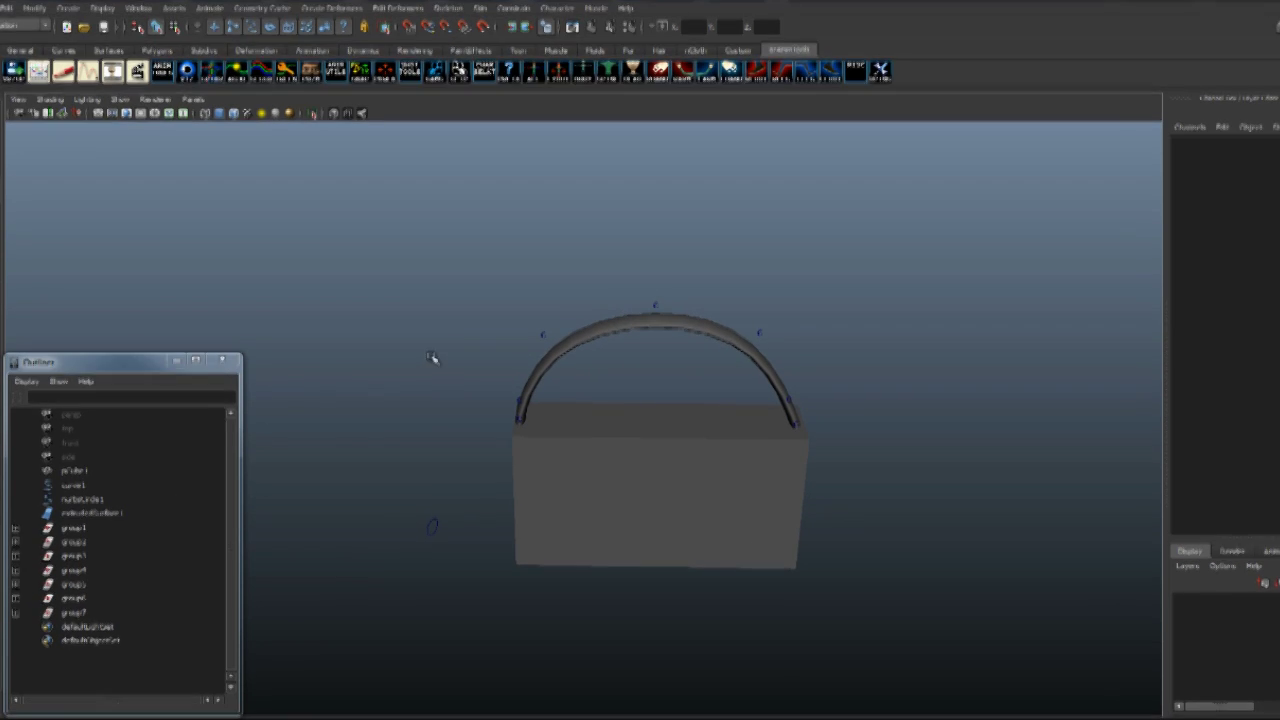
{"action": "middle_click_drag", "start_coordinate": [315, 384], "coordinate": [280, 411], "text": "alt"}
{"action": "left_click", "coordinate": [227, 361]}
{"action": "left_click_drag", "start_coordinate": [371, 423], "coordinate": [375, 425], "text": "alt"}
Delete the NURBS profile circle beside the box and reselect the box
{"action": "left_click", "coordinate": [668, 503]}
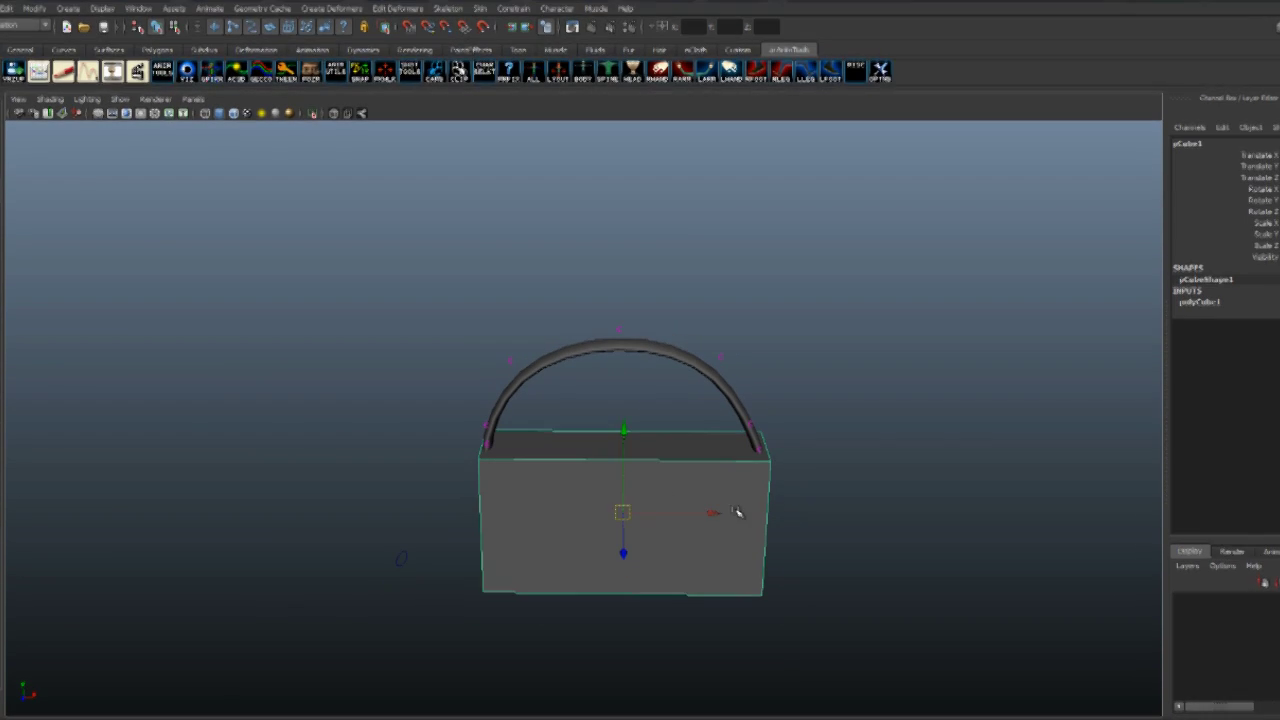
{"action": "left_click_drag", "start_coordinate": [711, 514], "coordinate": [413, 570], "text": "alt"}
{"action": "left_click", "coordinate": [401, 561]}
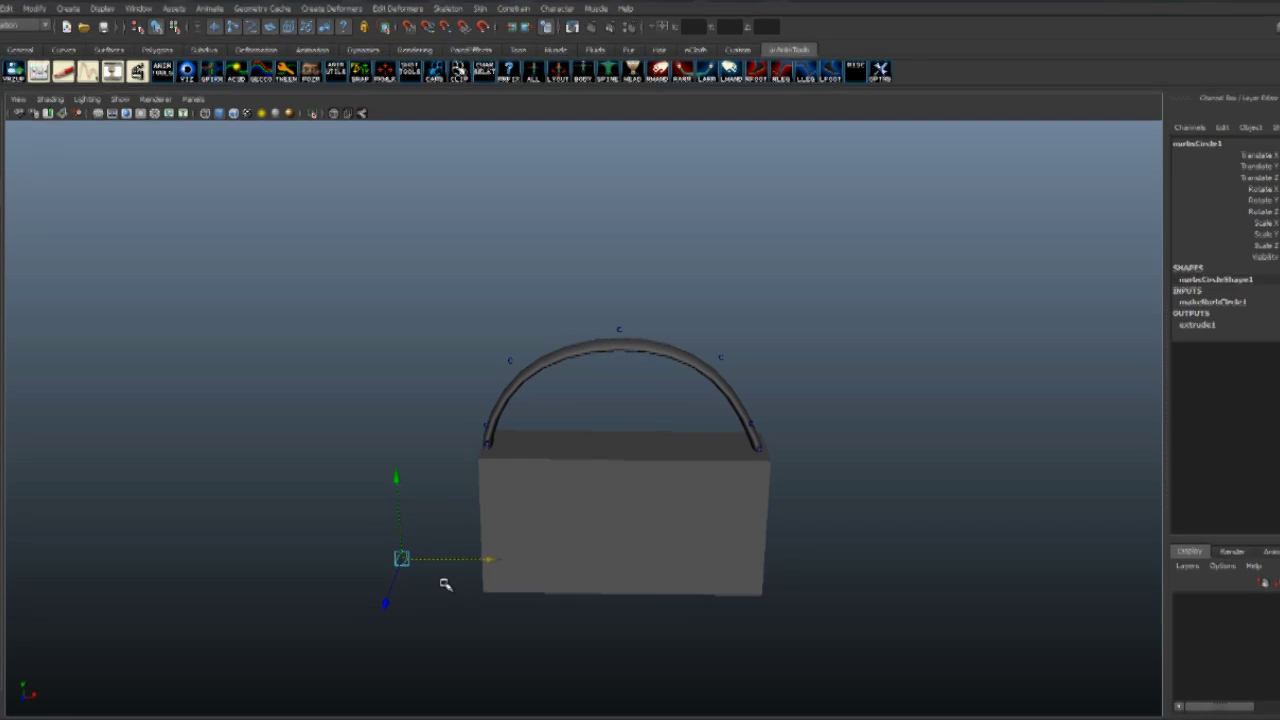
{"action": "key", "text": "Delete"}
{"action": "left_click", "coordinate": [500, 518]}
{"action": "right_click_drag", "start_coordinate": [459, 468], "coordinate": [561, 482], "text": "alt"}
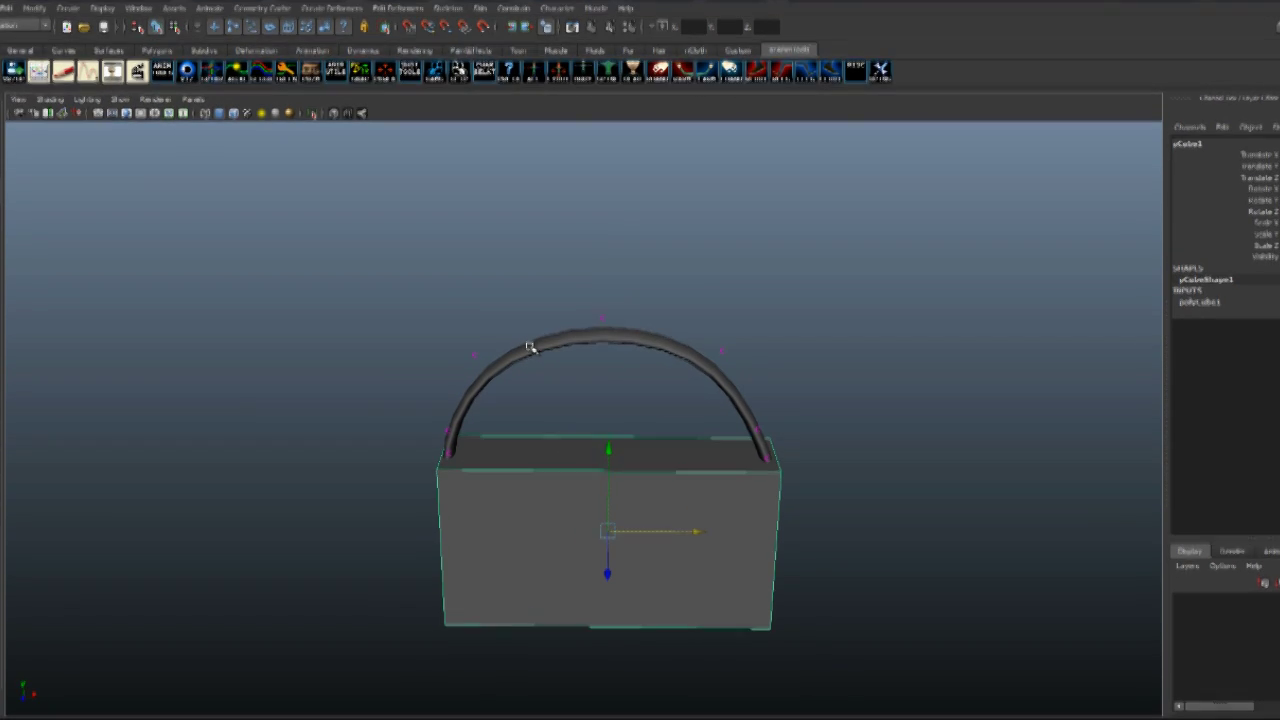
Pick out the path curve inside the handle in wireframe display and return to shaded display
{"action": "key", "text": "4"}
{"action": "left_click", "coordinate": [576, 350]}
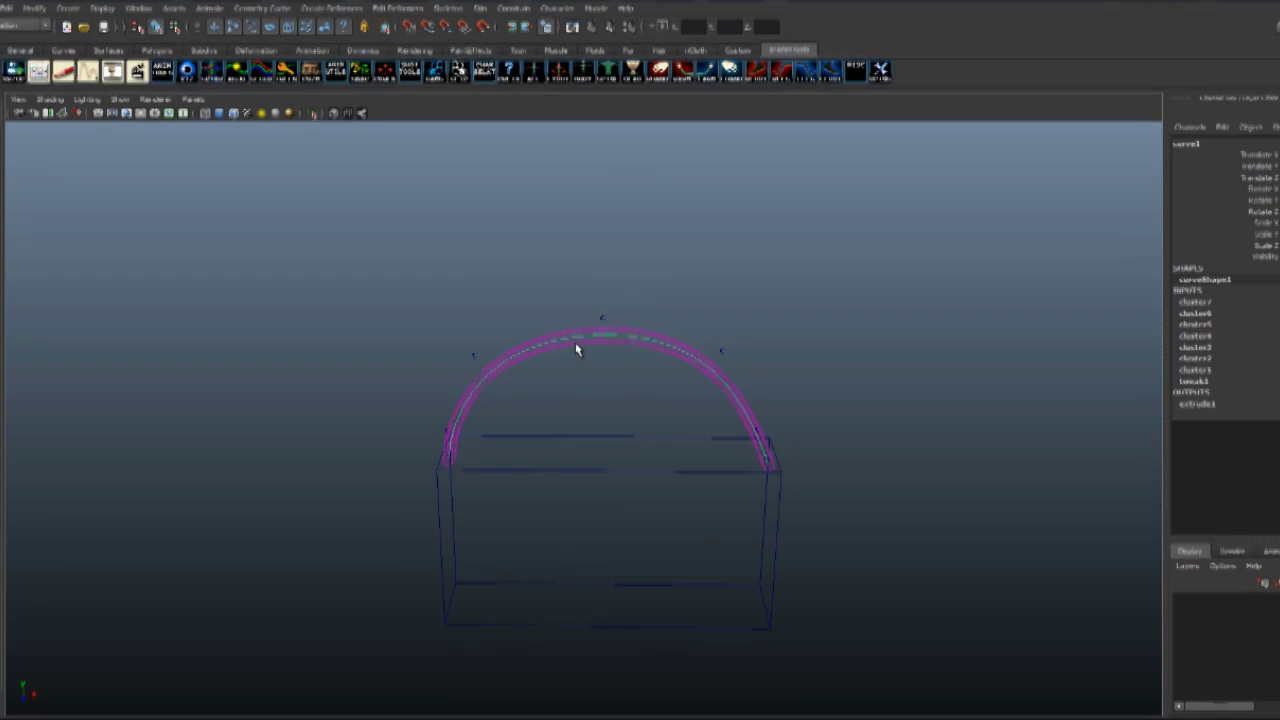
{"action": "left_click", "coordinate": [586, 357]}
{"action": "key", "text": "5"}
{"action": "mouse_move", "coordinate": [612, 427]}
{"action": "left_mouse_down", "text": "alt"}
{"action": "mouse_move", "coordinate": [543, 473]}
{"action": "mouse_move", "coordinate": [602, 443]}
{"action": "mouse_move", "coordinate": [592, 420]}
{"action": "left_mouse_up", "text": "alt"}
Reshape the handle by moving its left shoulder cluster inward and down and its right shoulder cluster up, and slide the box along X
{"action": "left_click", "coordinate": [684, 519]}
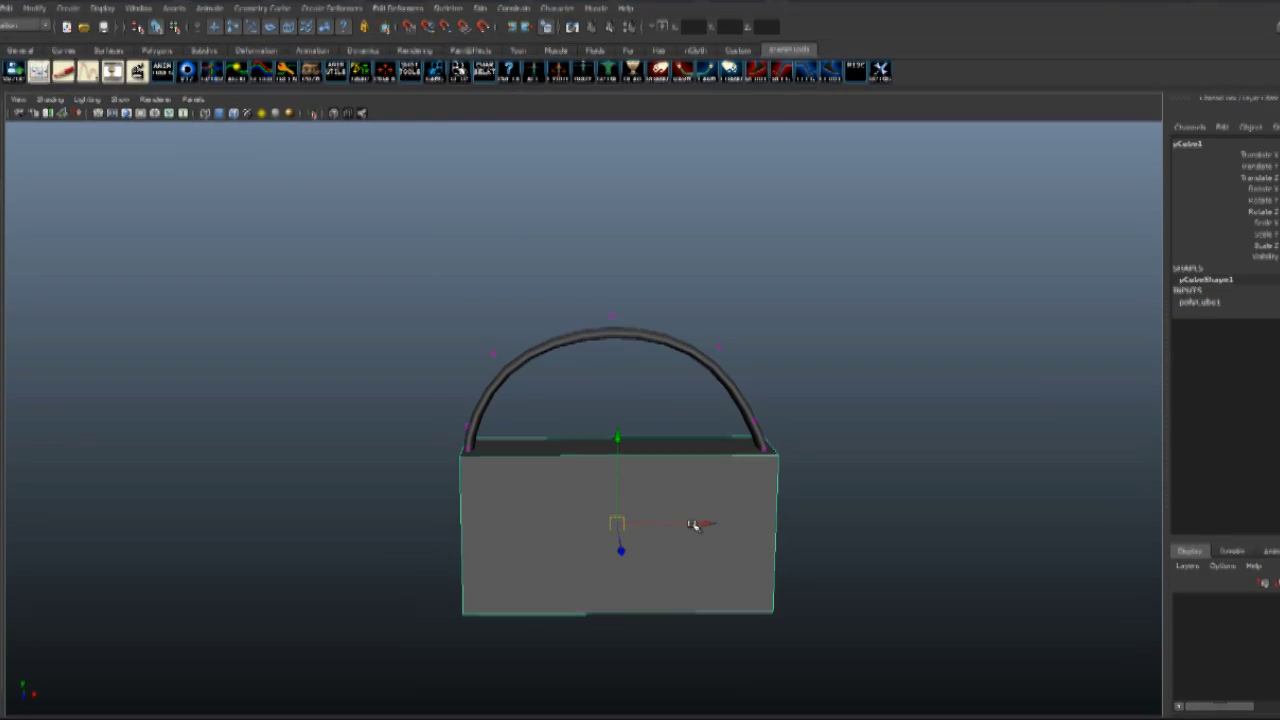
{"action": "mouse_move", "coordinate": [693, 525]}
{"action": "left_mouse_down"}
{"action": "mouse_move", "coordinate": [794, 514]}
{"action": "mouse_move", "coordinate": [280, 491]}
{"action": "mouse_move", "coordinate": [848, 491]}
{"action": "mouse_move", "coordinate": [560, 500]}
{"action": "mouse_move", "coordinate": [700, 512]}
{"action": "left_mouse_up"}
{"action": "left_click", "coordinate": [508, 351]}
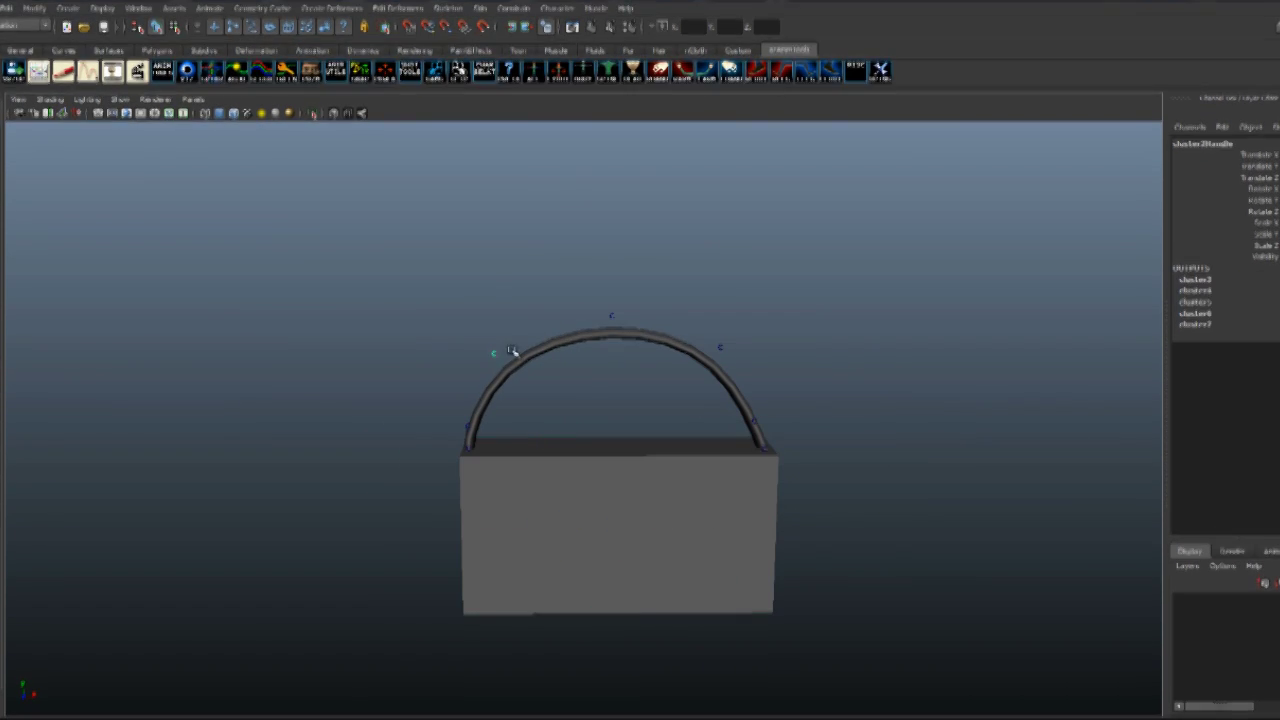
{"action": "left_click_drag", "start_coordinate": [502, 357], "coordinate": [568, 408]}
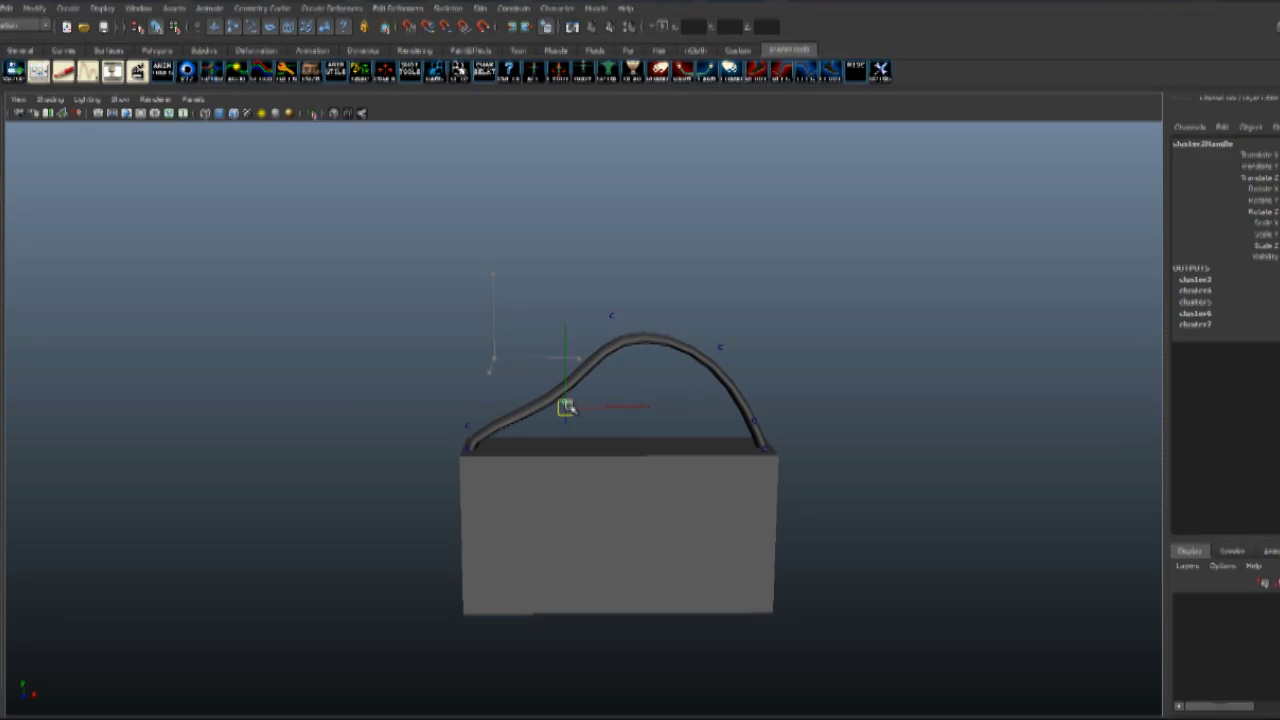
{"action": "left_click_drag", "start_coordinate": [718, 354], "coordinate": [760, 198]}
{"action": "left_click", "coordinate": [714, 523]}
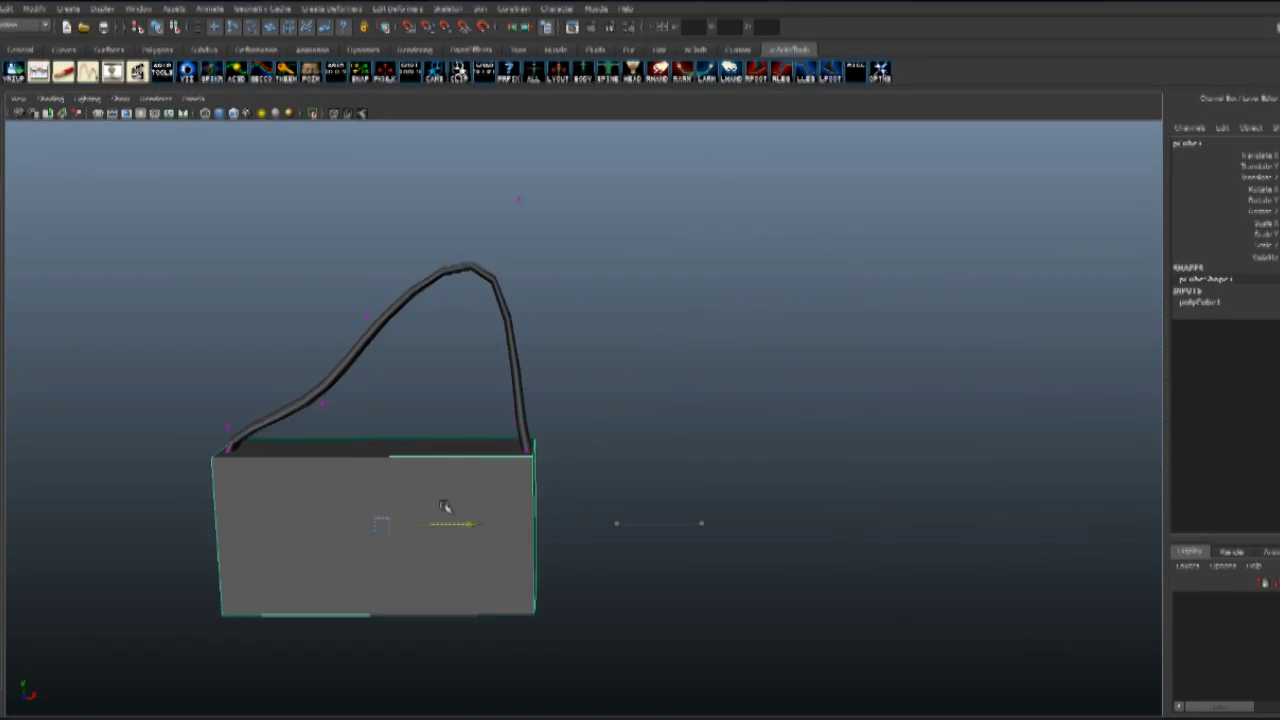